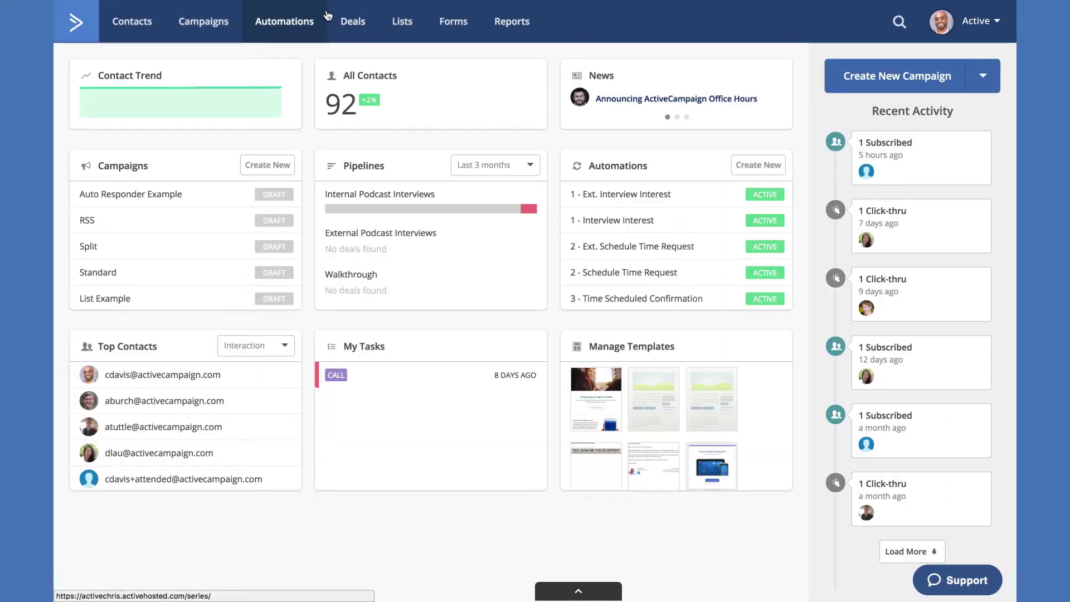
# - Open the Walkthrough deals board, check its pipeline list and gear menu, then open Advanced filters
pyautogui.click(353, 24)
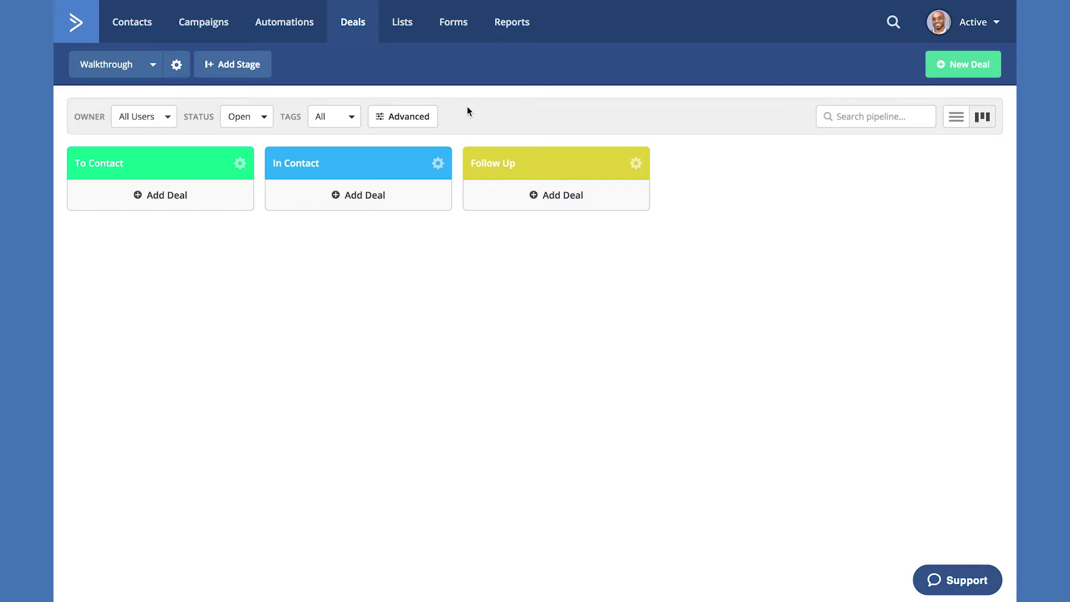
pyautogui.click(153, 68)
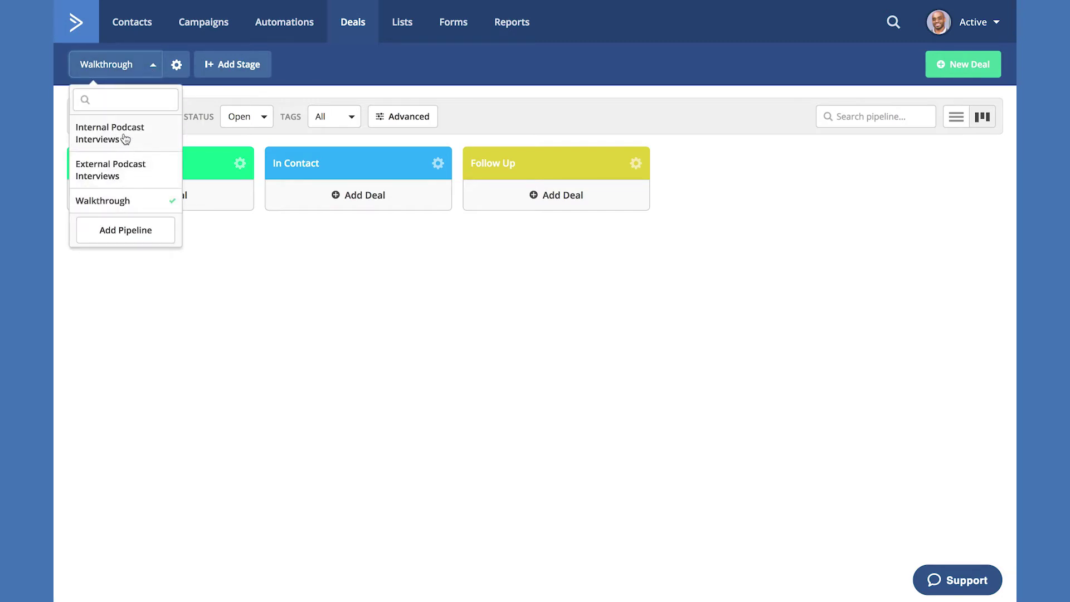
pyautogui.click(150, 67)
pyautogui.click(177, 67)
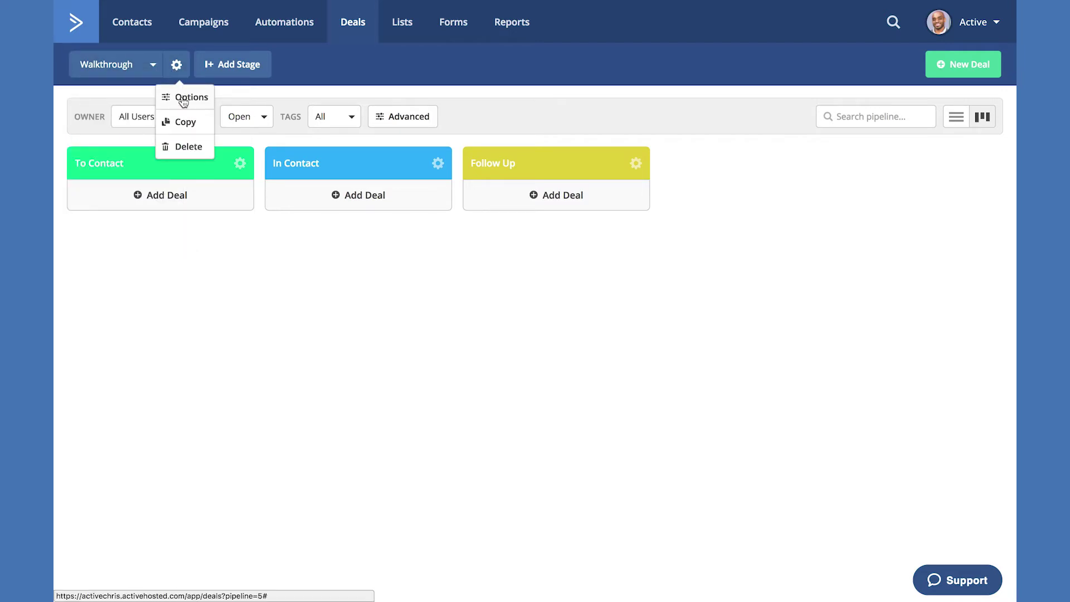
pyautogui.click(177, 69)
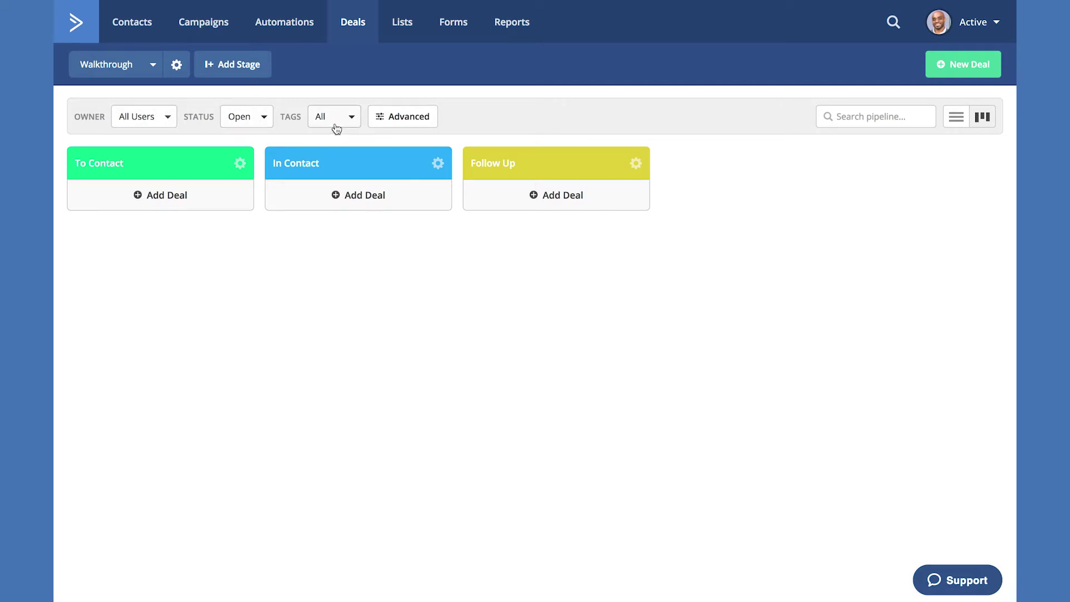
pyautogui.click(400, 118)
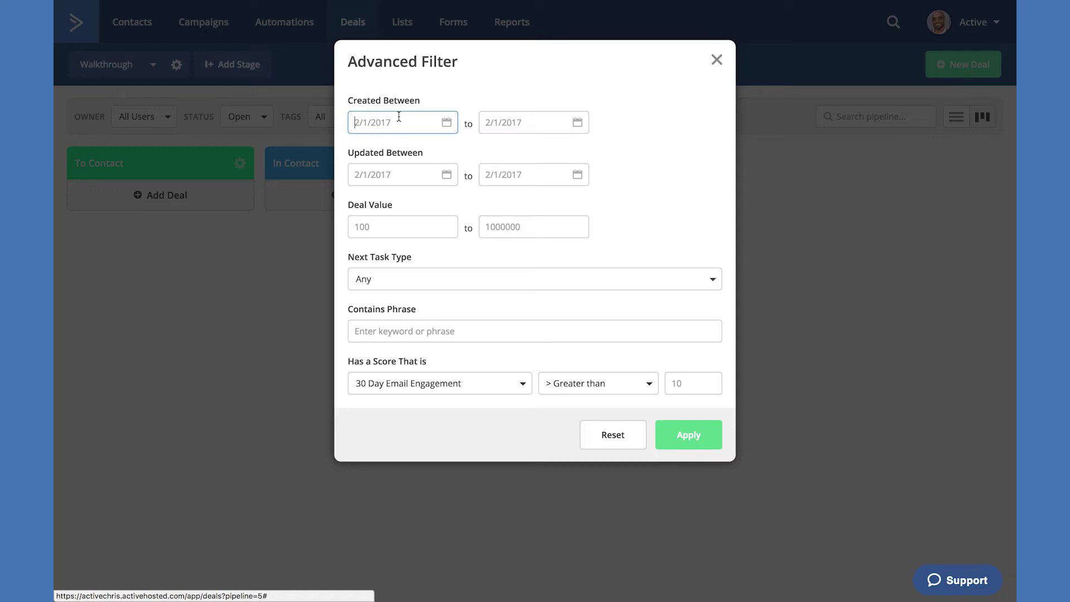
# - Close the Advanced Filter dialog and open the To Contact stage options
pyautogui.click(715, 59)
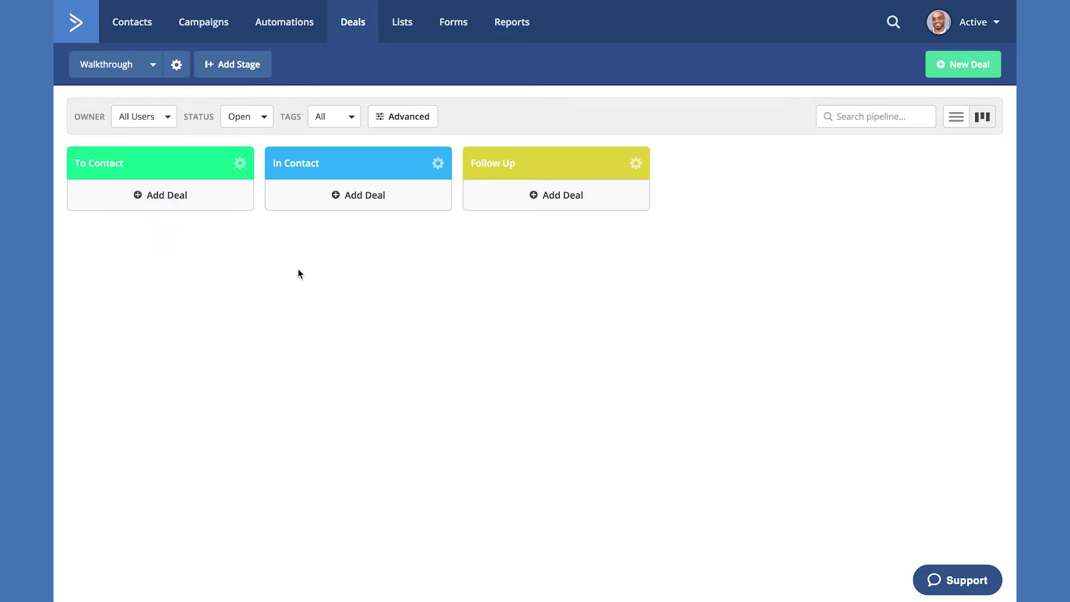
pyautogui.click(239, 166)
pyautogui.click(246, 188)
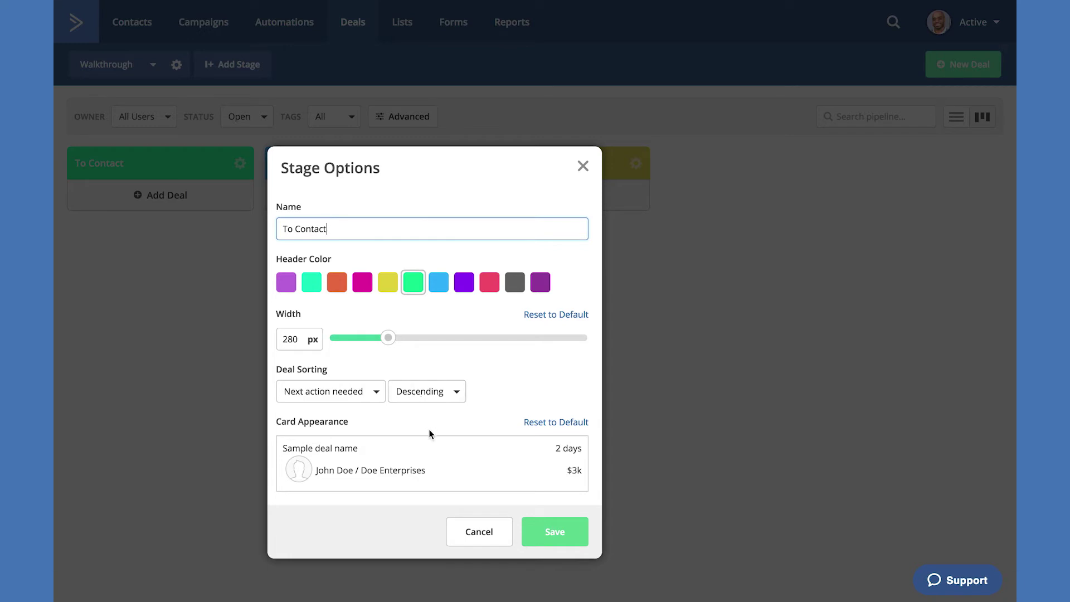
pyautogui.moveTo(442, 447)
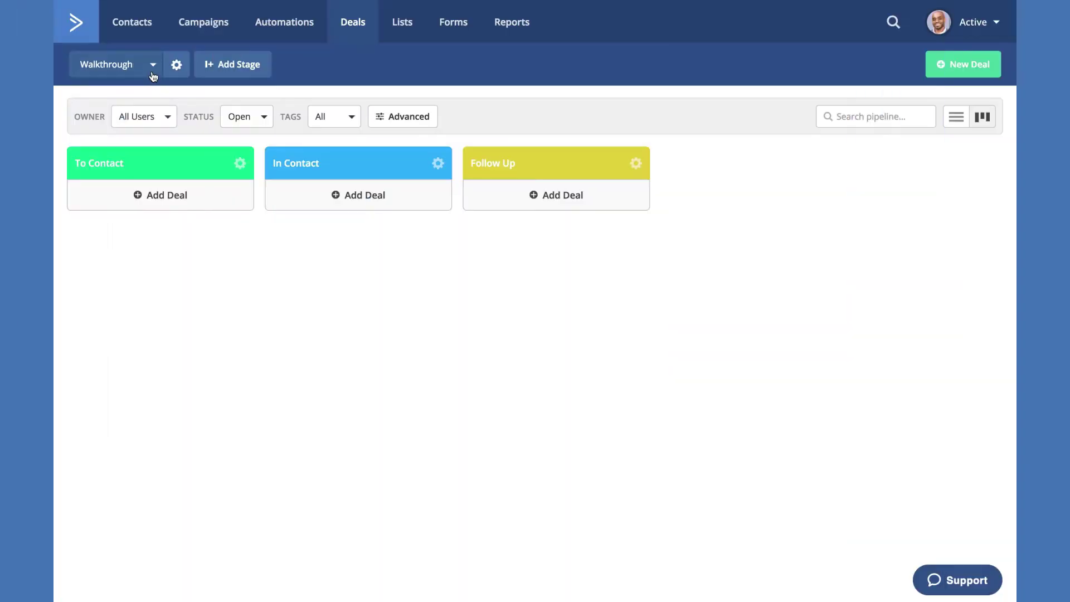
# - Start a new pipeline named 'Sales Process' with USD as the default currency
pyautogui.click(153, 68)
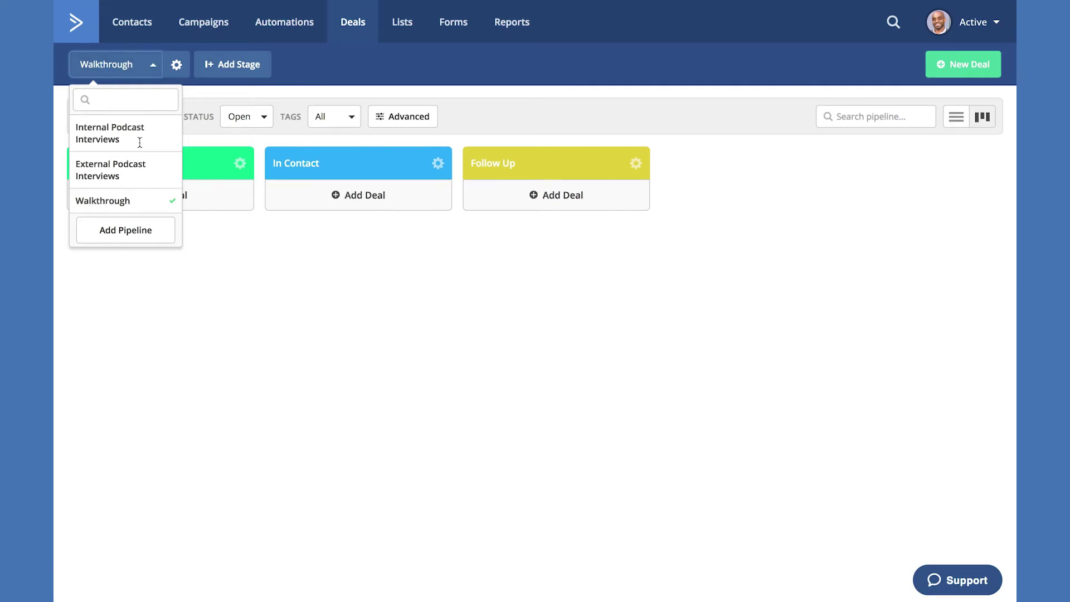
pyautogui.click(125, 231)
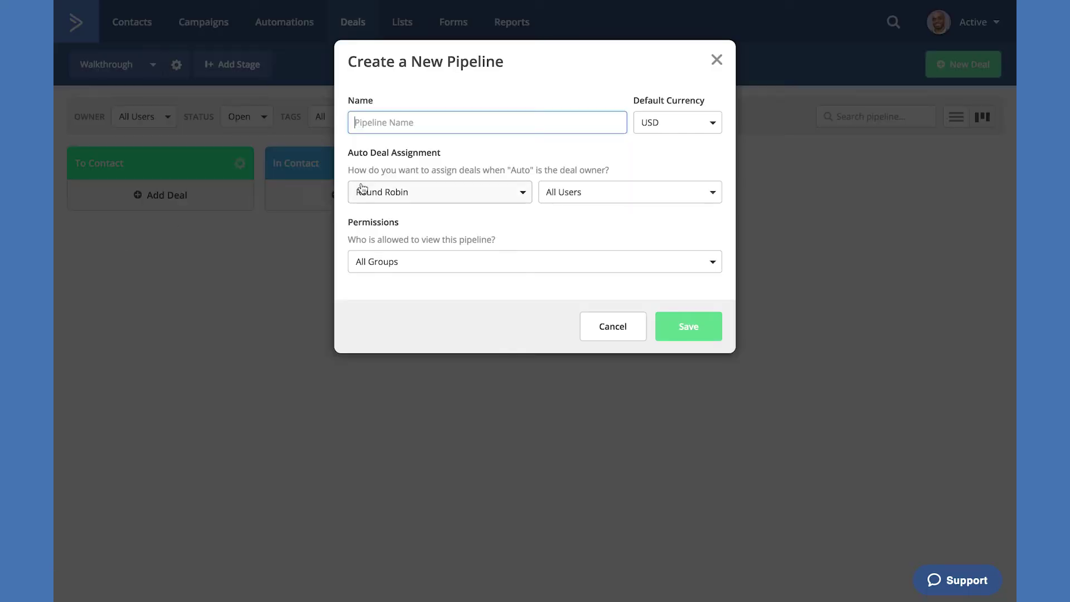
pyautogui.write('Sales Process')
pyautogui.click(687, 133)
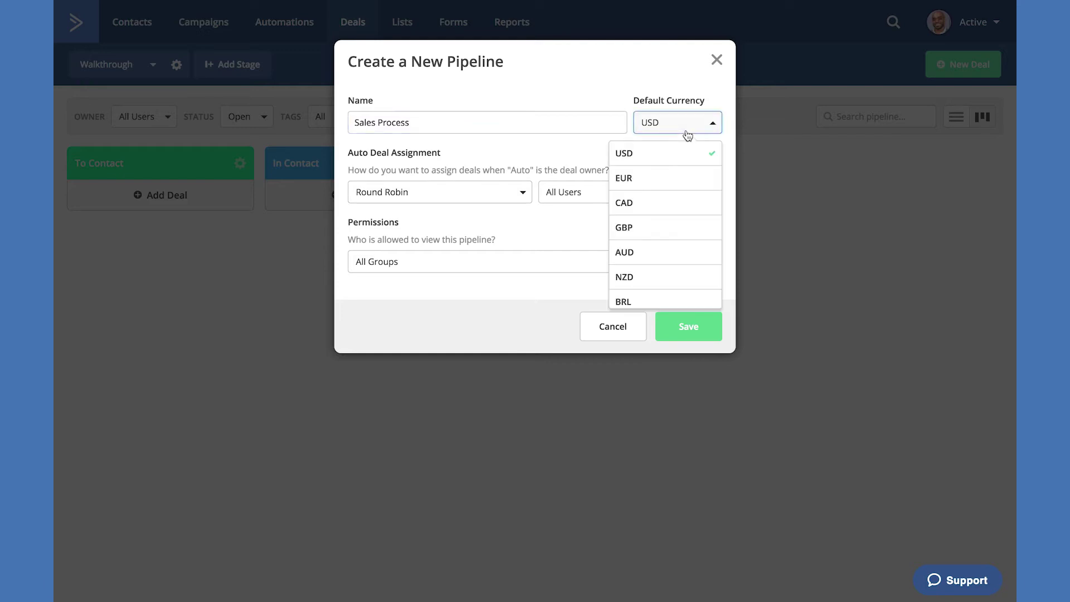
pyautogui.scroll(-5, 671, 205)
pyautogui.scroll(5, 671, 205)
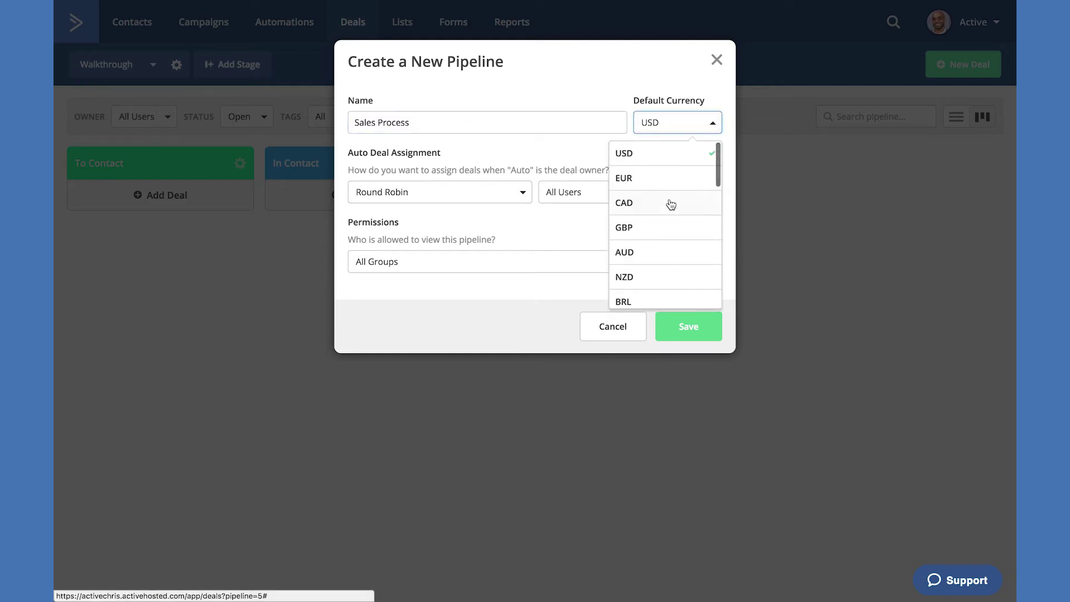
pyautogui.click(710, 124)
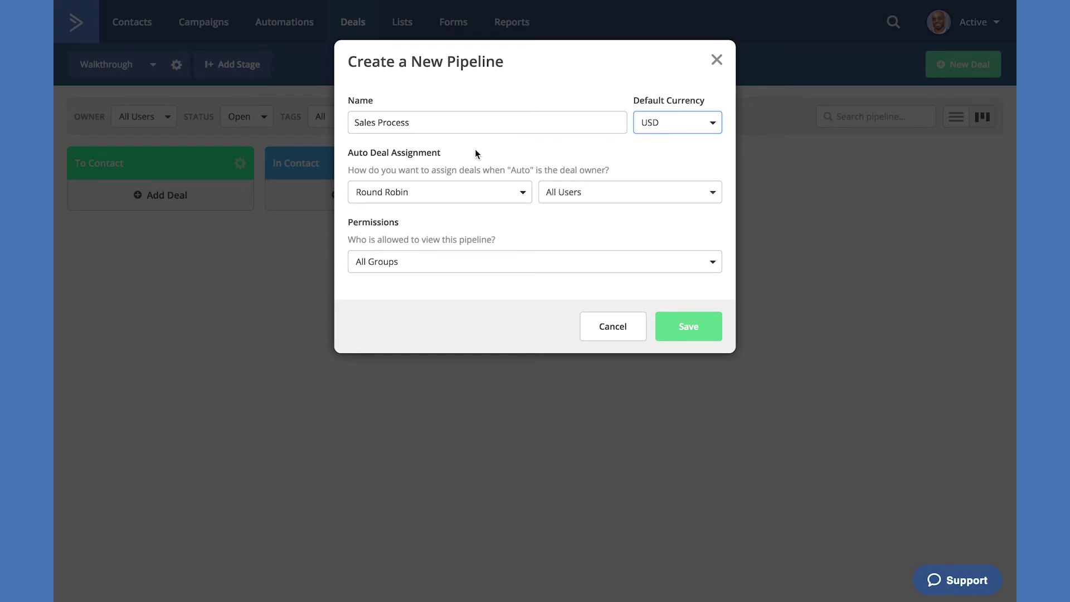
# - Try the auto-assignment user options, then set Auto Deal Assignment to disabled
pyautogui.click(487, 195)
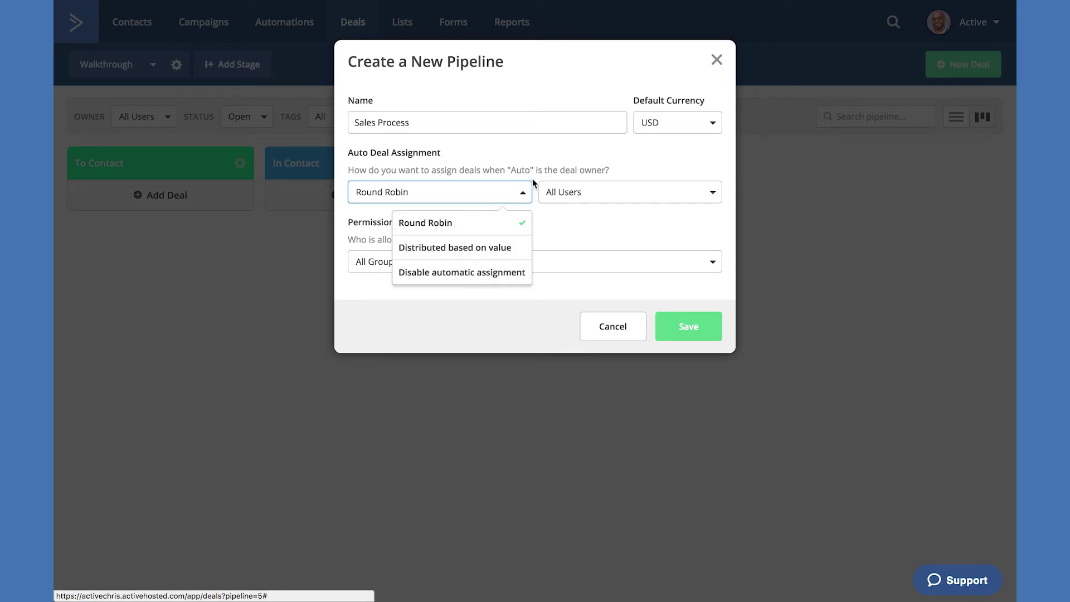
pyautogui.click(575, 192)
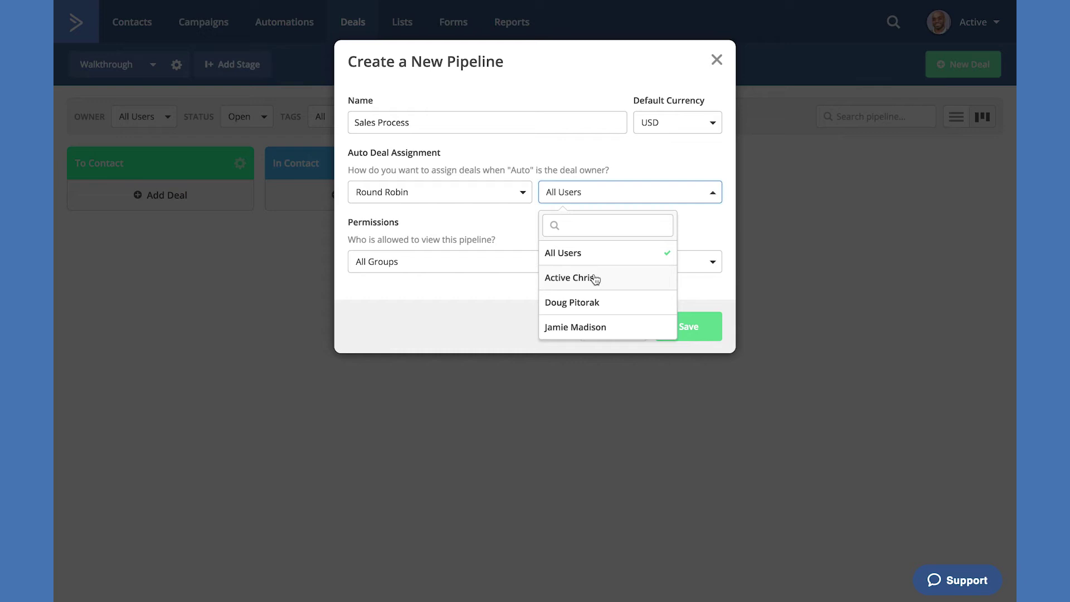
pyautogui.click(595, 279)
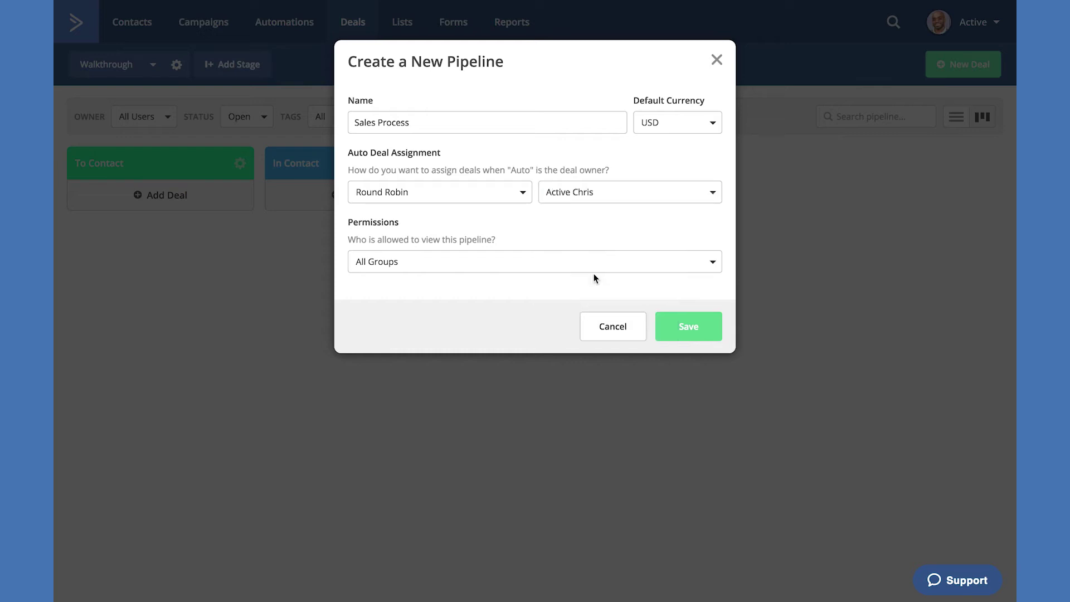
pyautogui.click(623, 194)
pyautogui.click(607, 303)
pyautogui.click(613, 196)
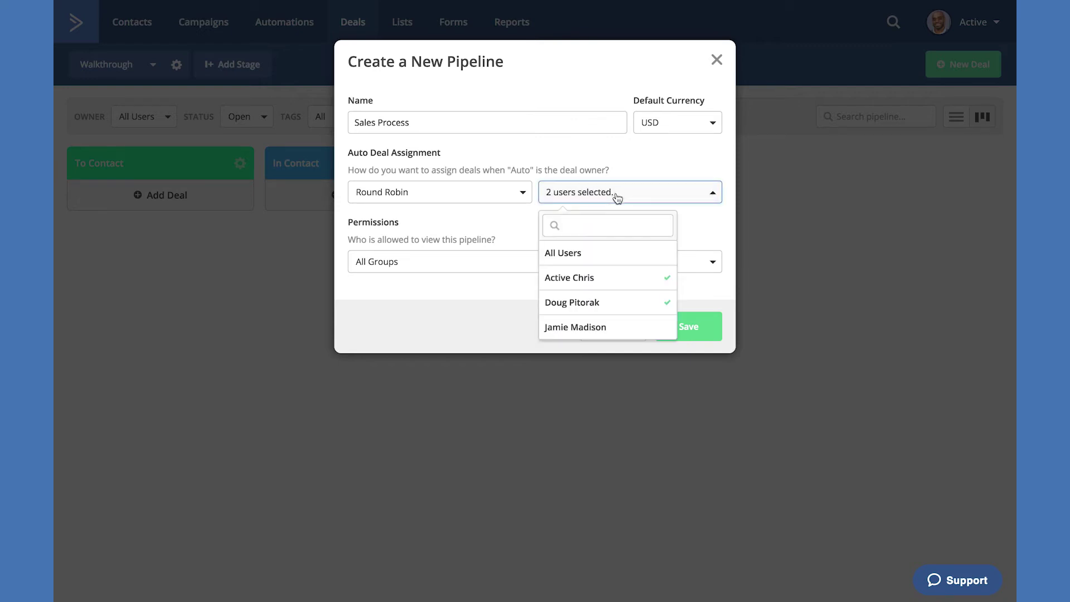
pyautogui.click(615, 327)
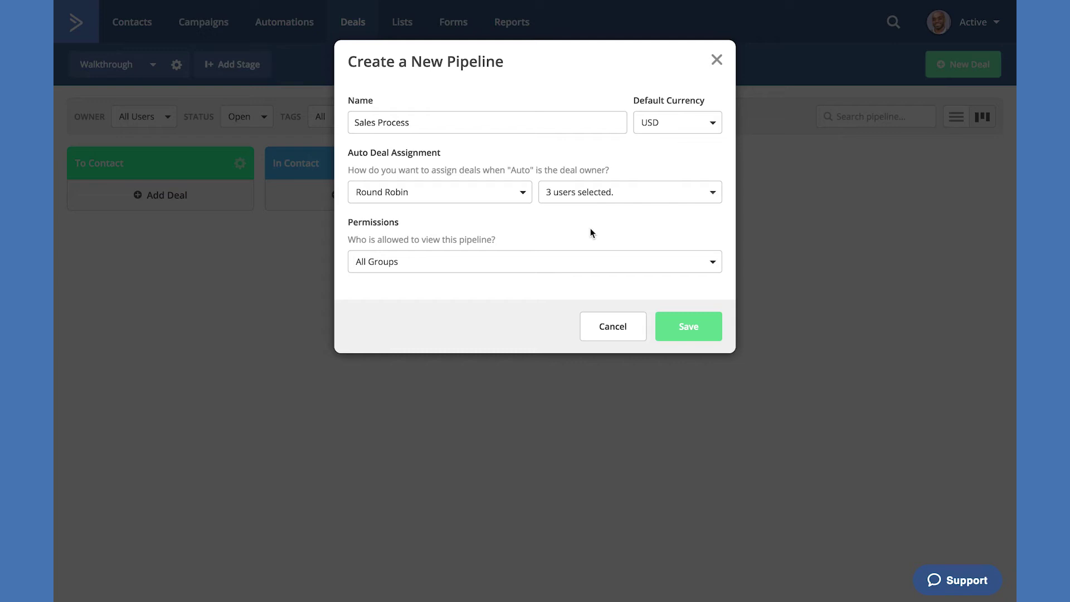
pyautogui.click(600, 199)
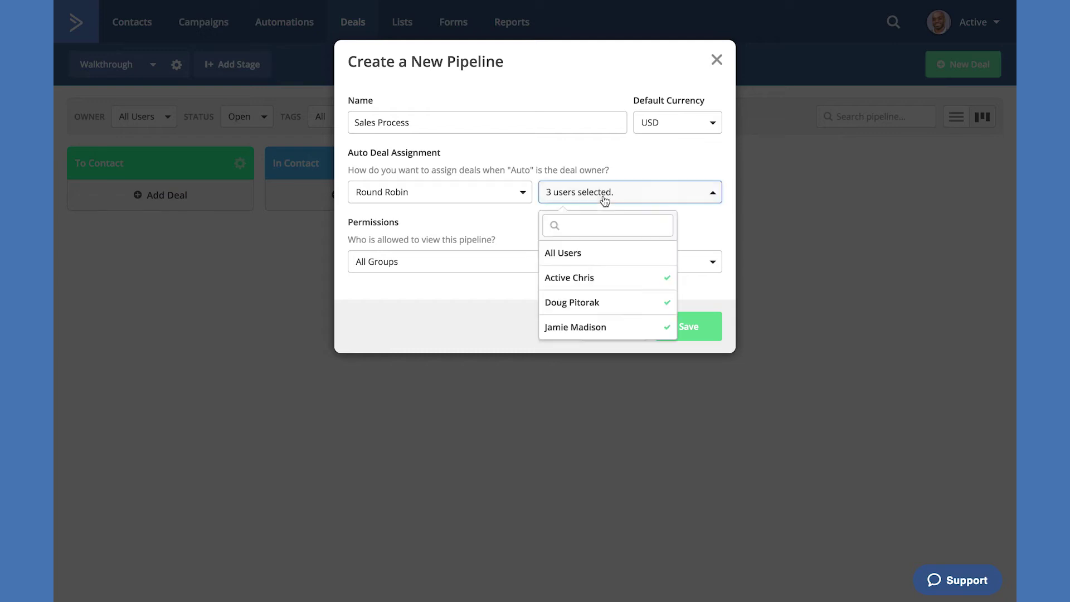
pyautogui.click(592, 257)
pyautogui.click(700, 202)
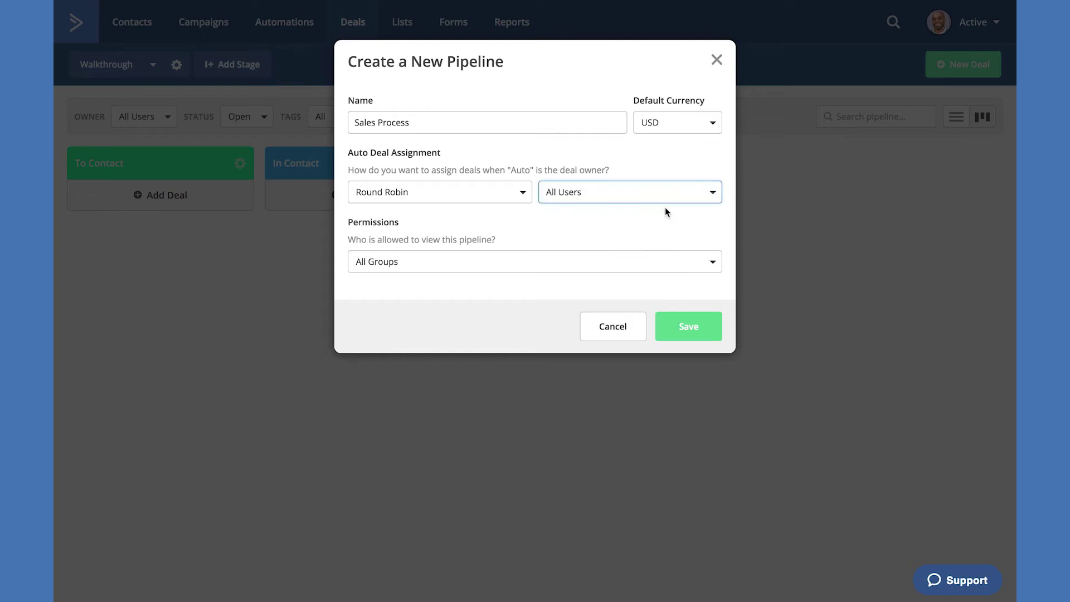
pyautogui.click(468, 198)
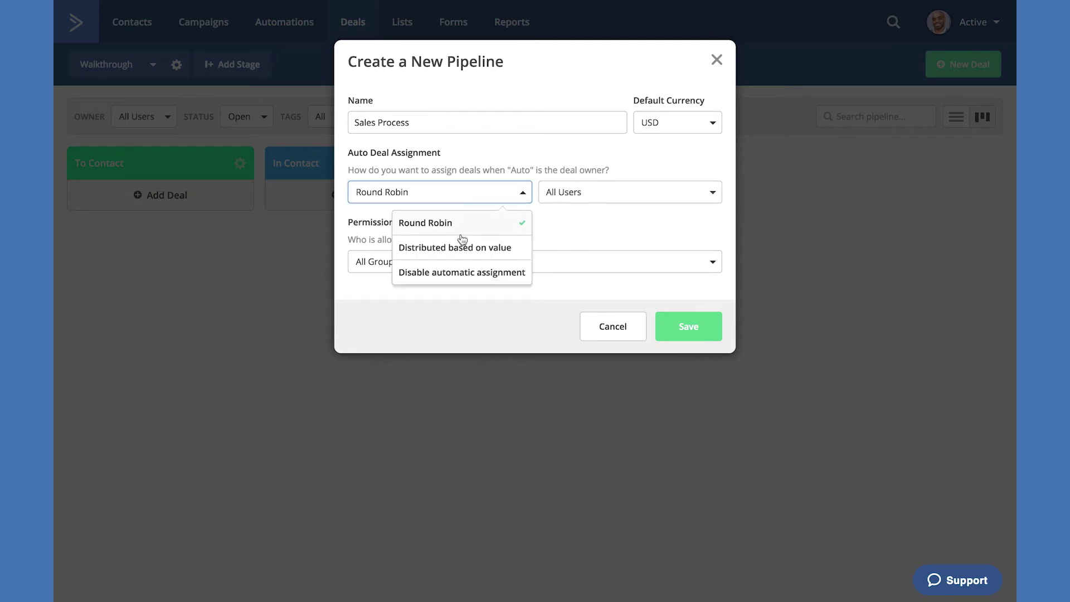
pyautogui.click(461, 273)
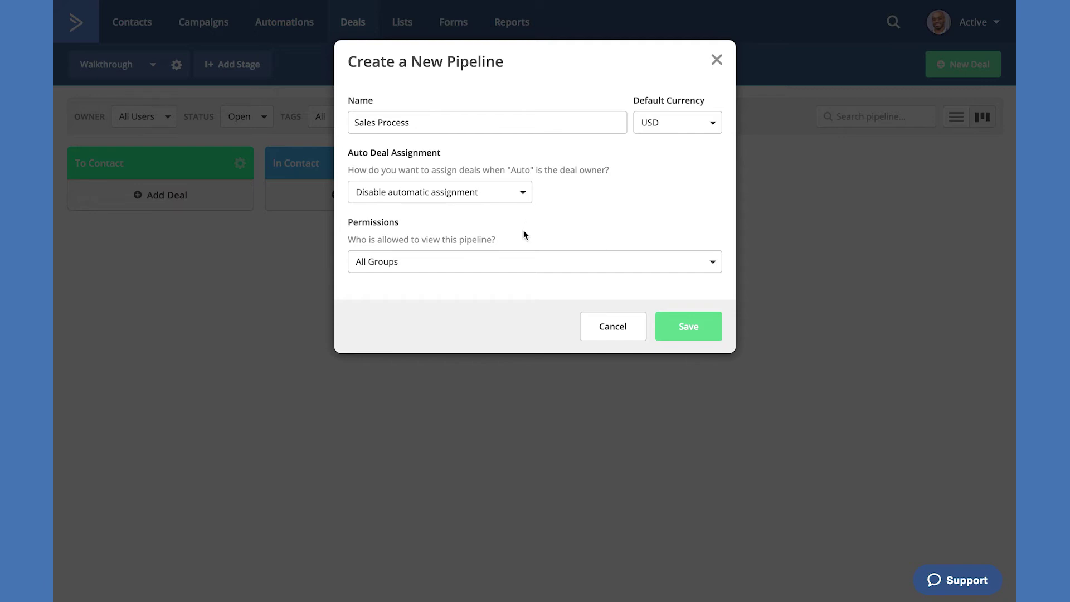
# - Let All Groups view the Sales Process pipeline and save it
pyautogui.click(604, 255)
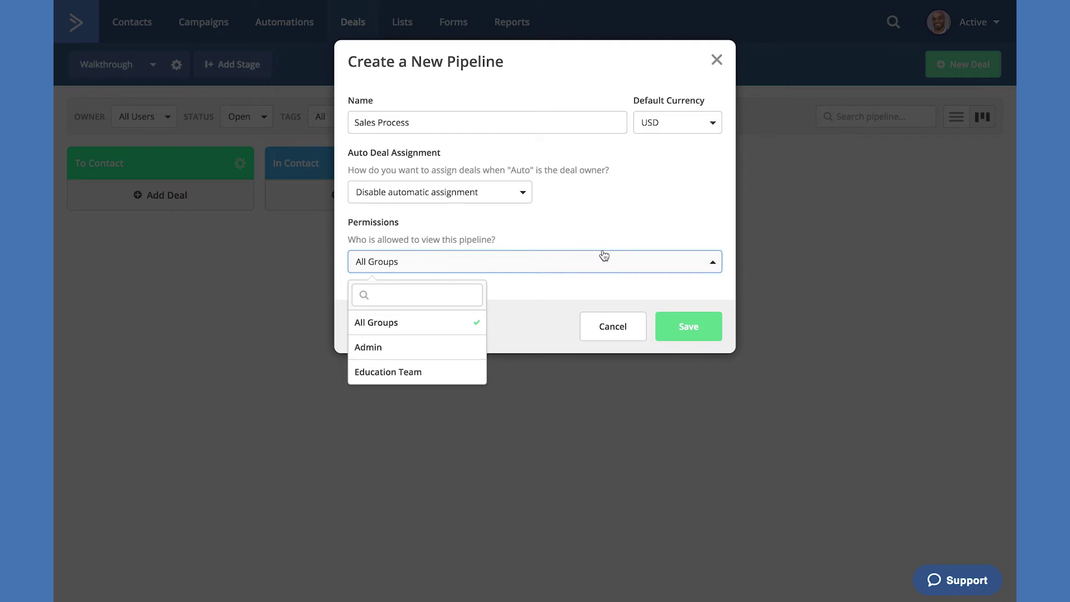
pyautogui.click(400, 356)
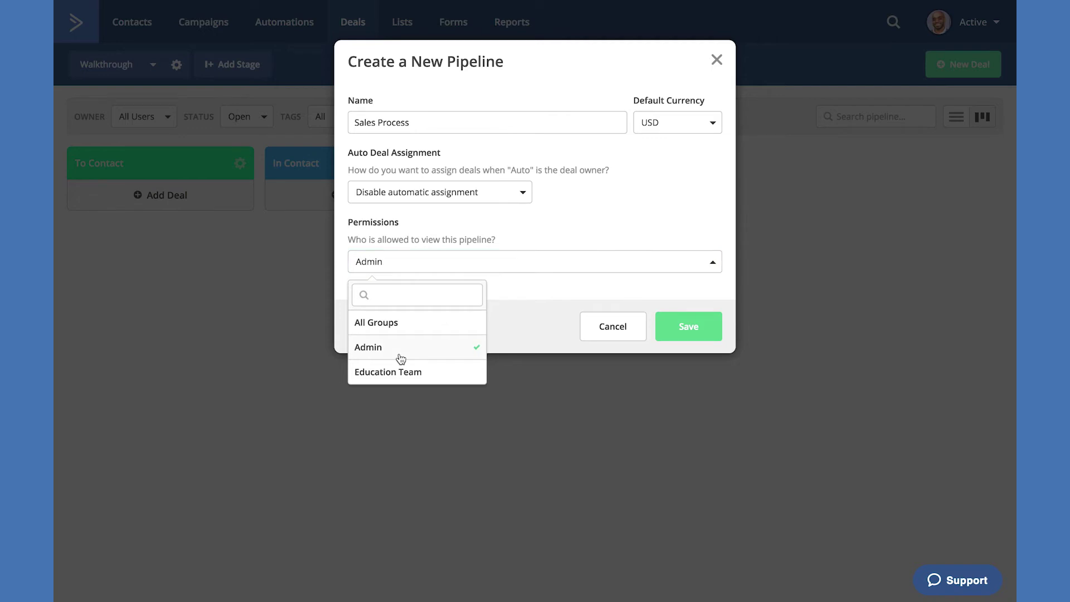
pyautogui.click(536, 284)
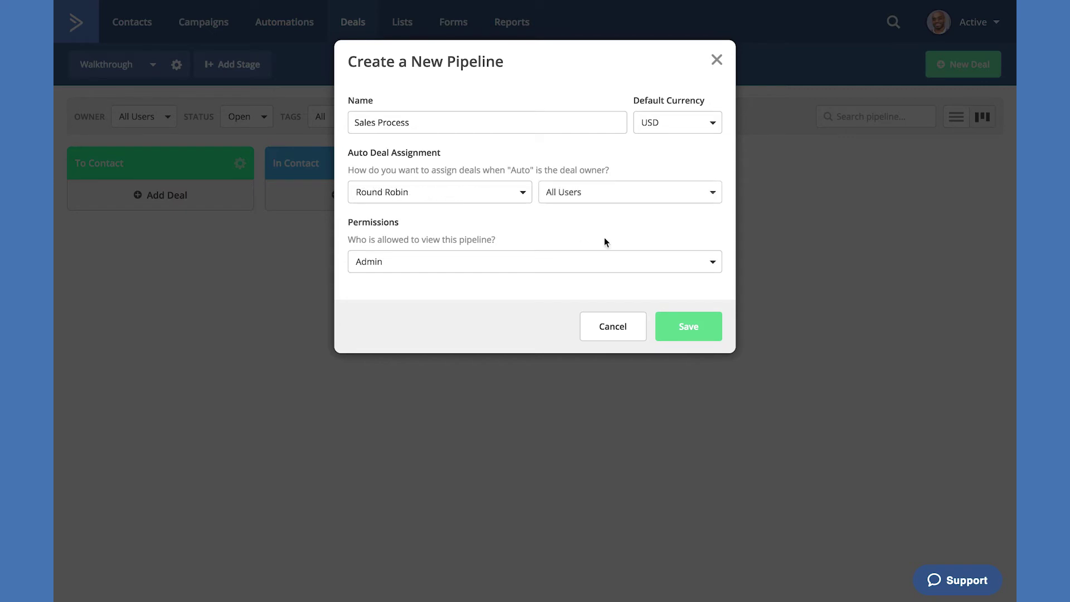
pyautogui.click(616, 260)
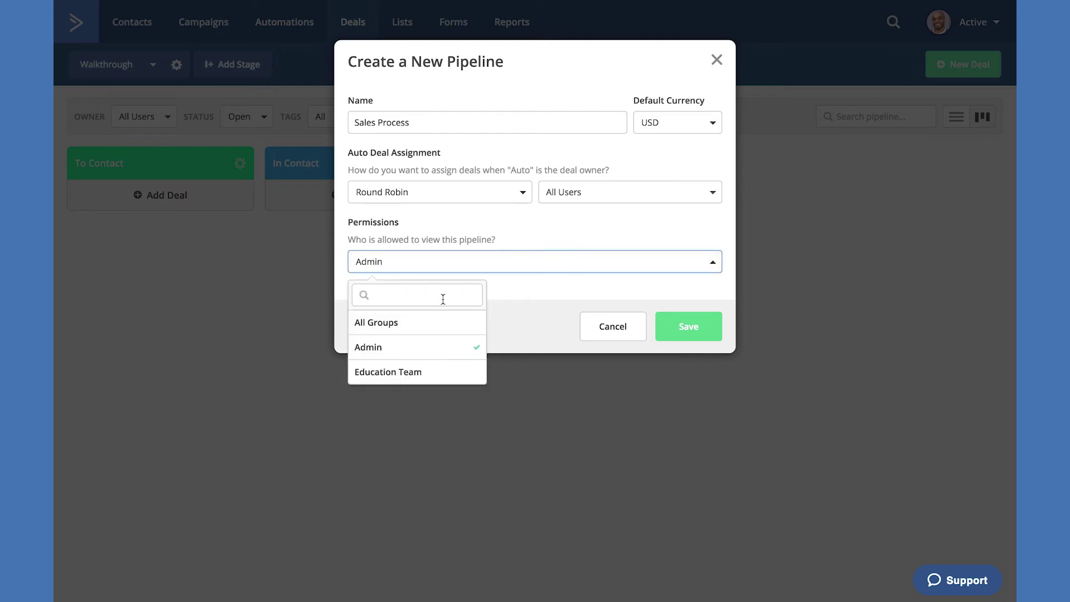
pyautogui.click(433, 372)
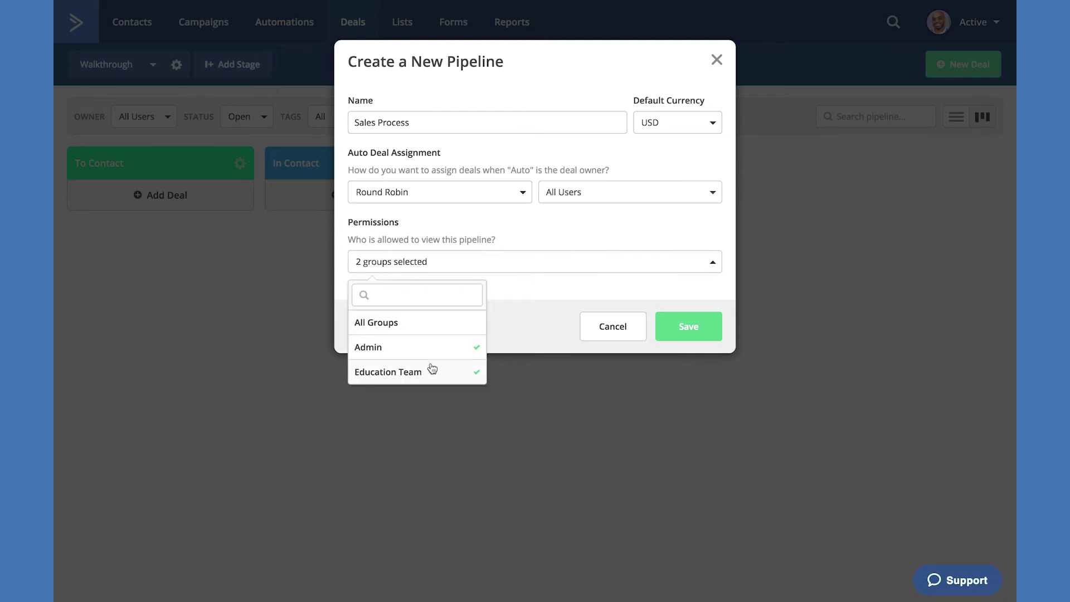
pyautogui.click(404, 330)
pyautogui.click(512, 285)
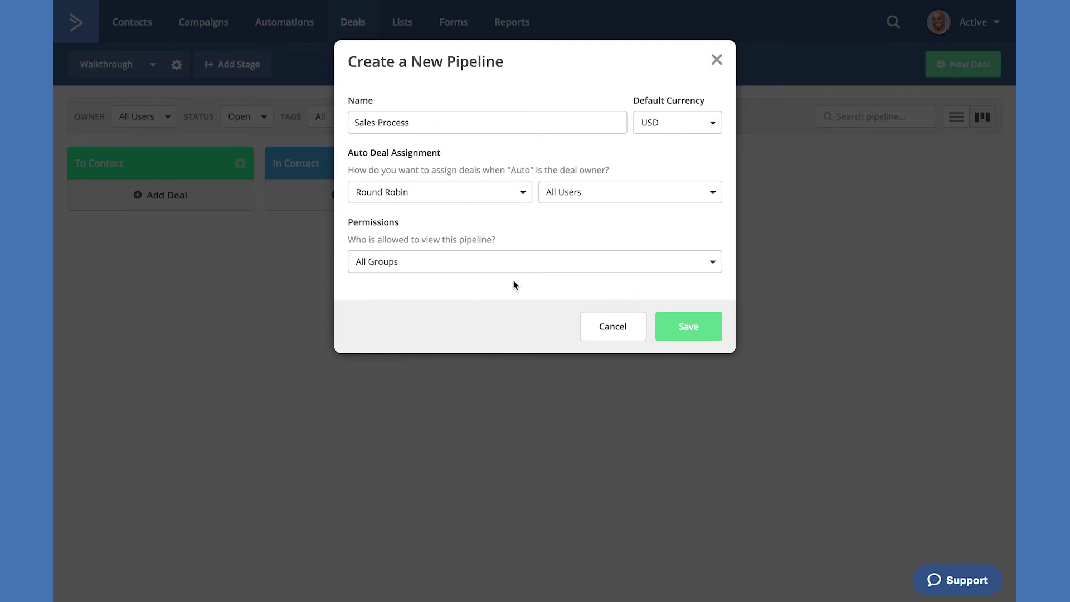
pyautogui.click(690, 326)
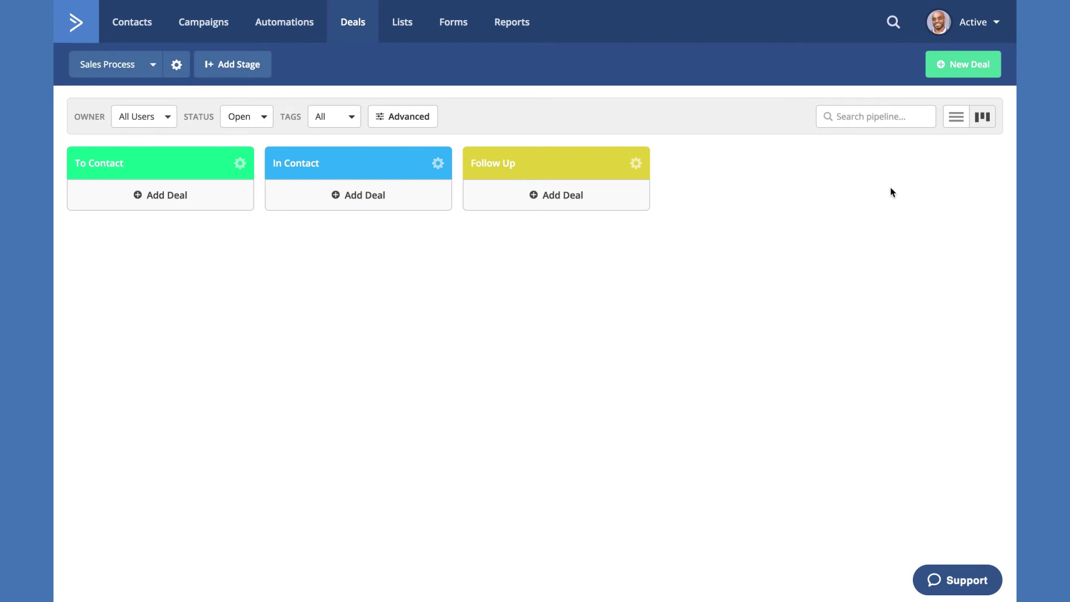
# - Add a deal titled 'New Deal' worth 100 USD, entering the contact's e-mail and name
pyautogui.click(965, 66)
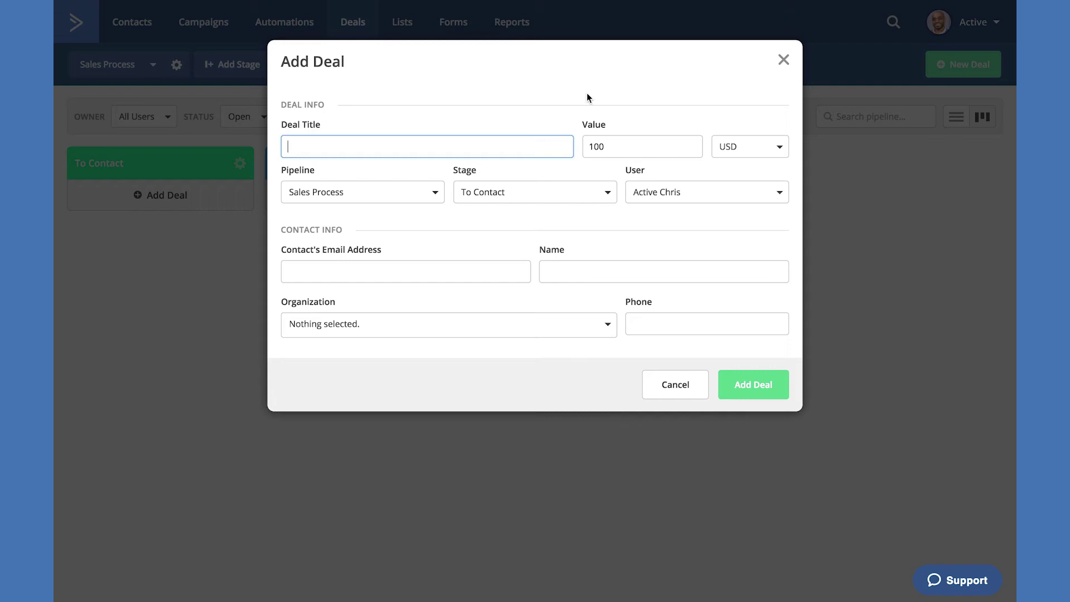
pyautogui.write('New Deal')
pyautogui.click(621, 146)
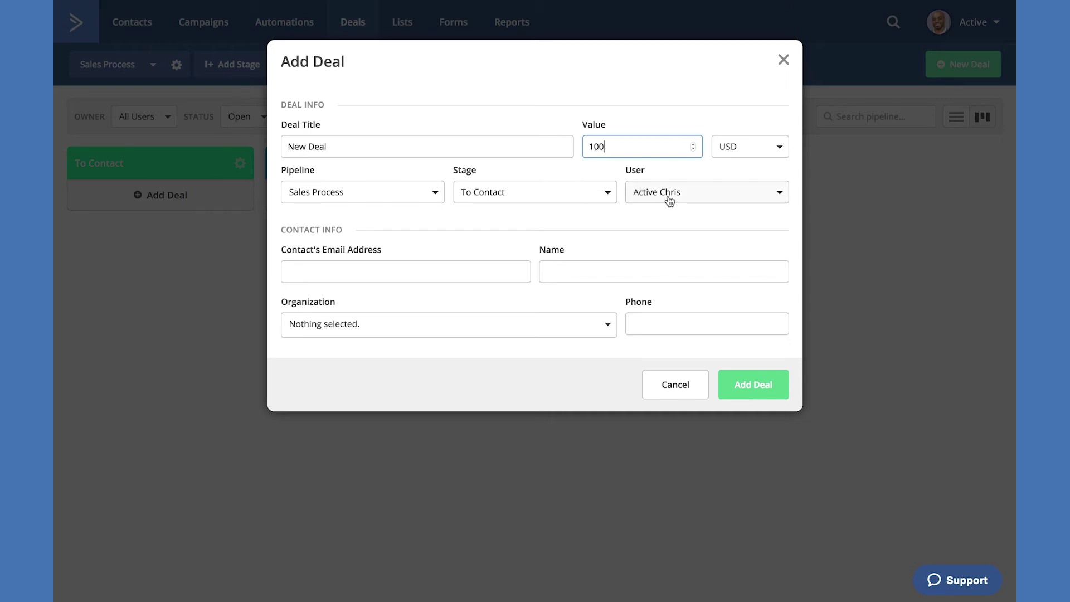
pyautogui.click(364, 276)
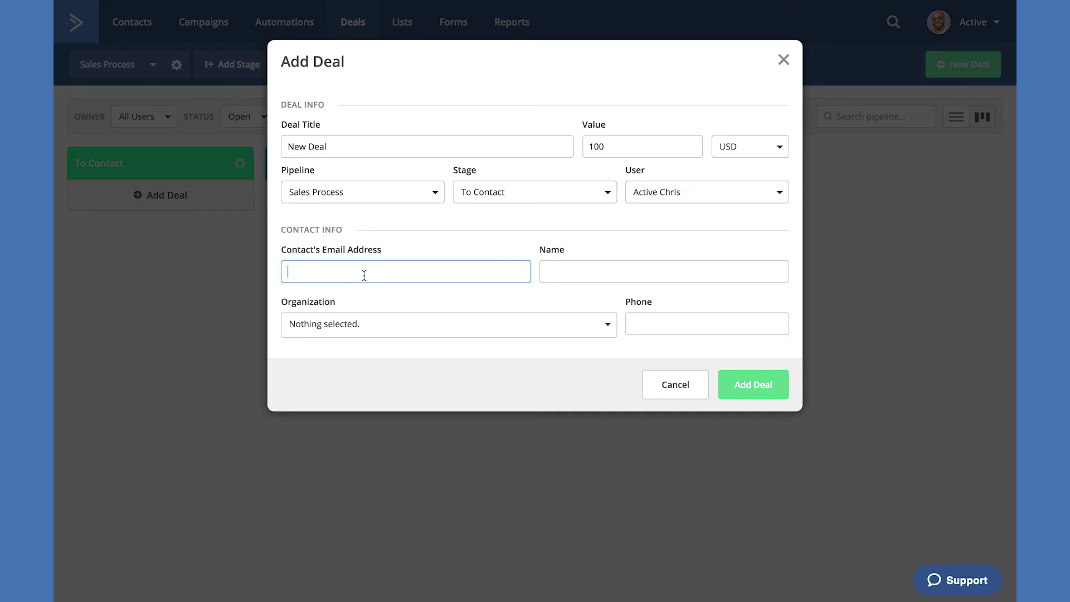
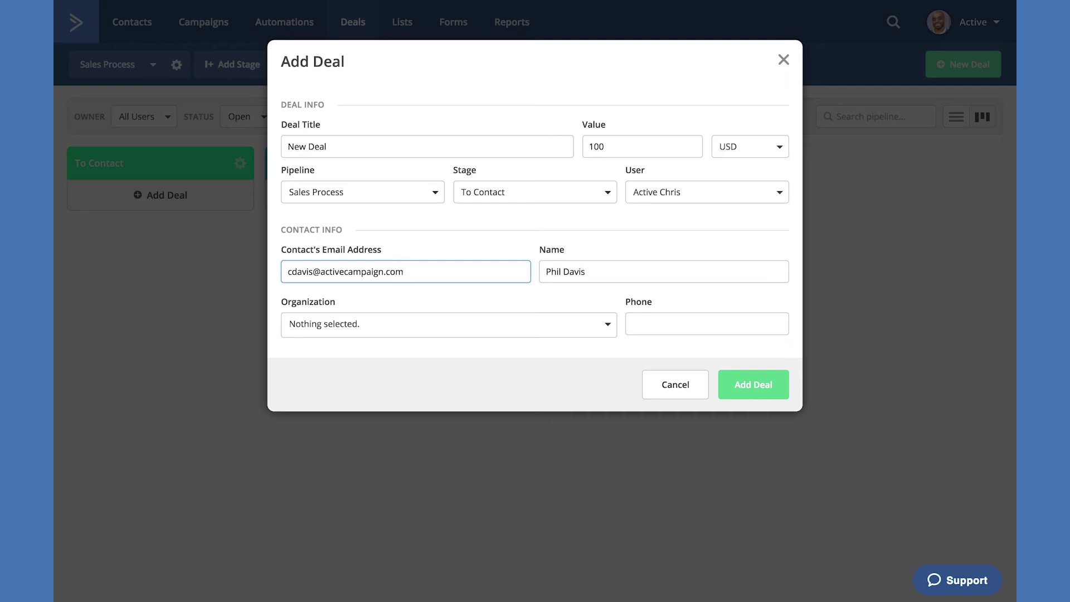
pyautogui.click(599, 273)
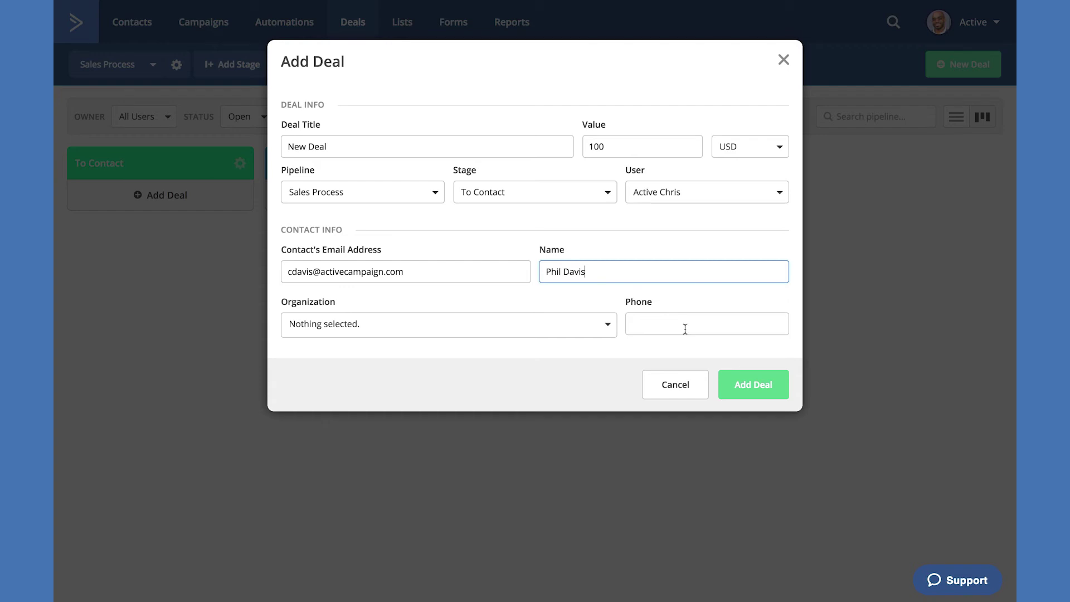
pyautogui.click(758, 384)
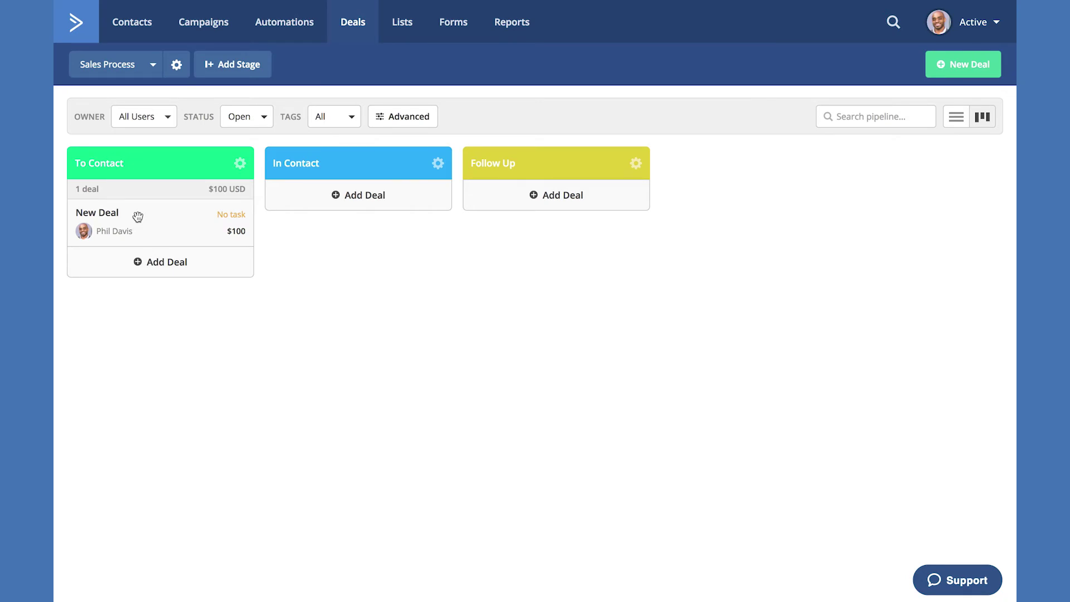
# - Set the In Contact stage's card avatar to Hide, then drag New Deal to In Contact and back
pyautogui.click(438, 165)
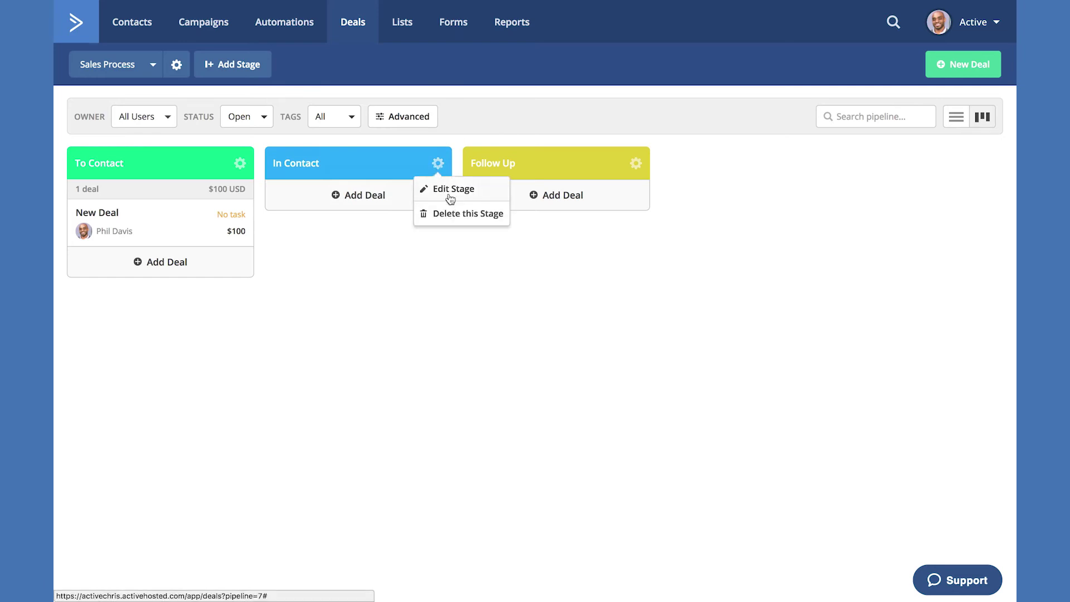
pyautogui.click(448, 187)
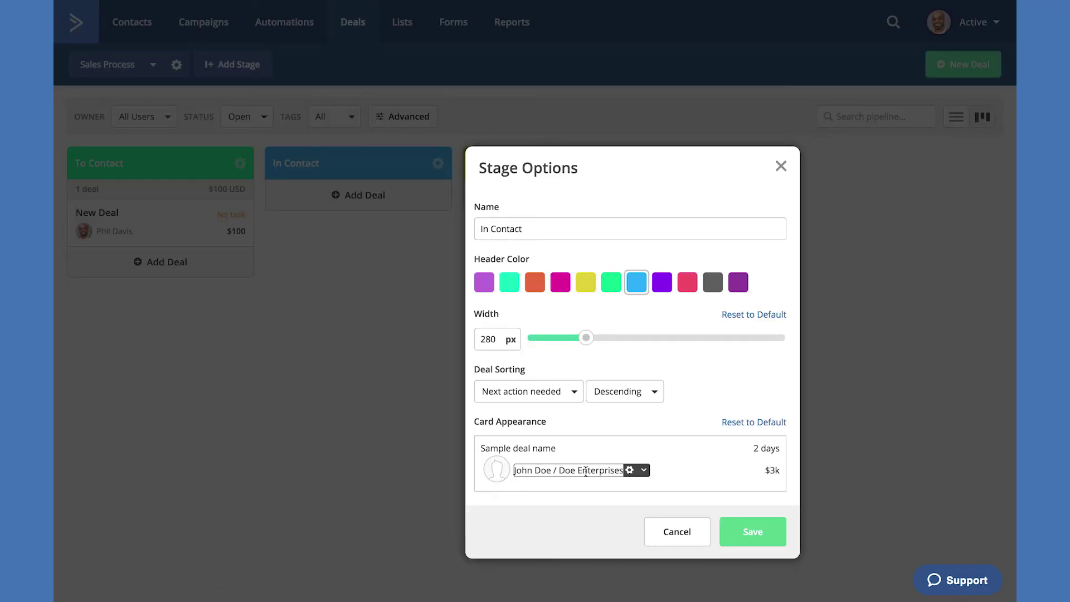
pyautogui.moveTo(528, 453)
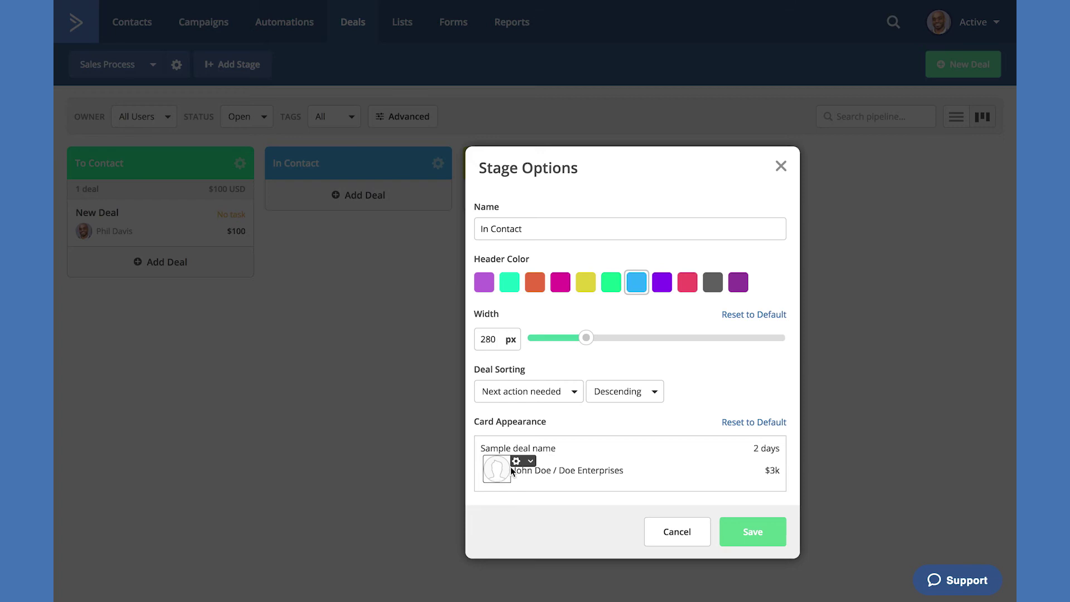
pyautogui.click(514, 462)
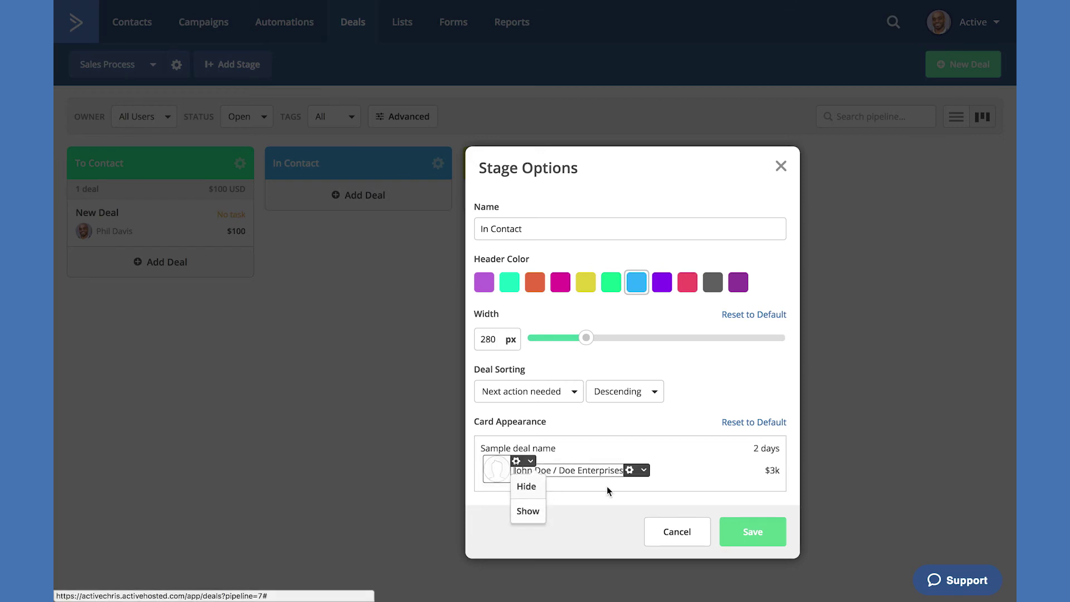
pyautogui.click(530, 486)
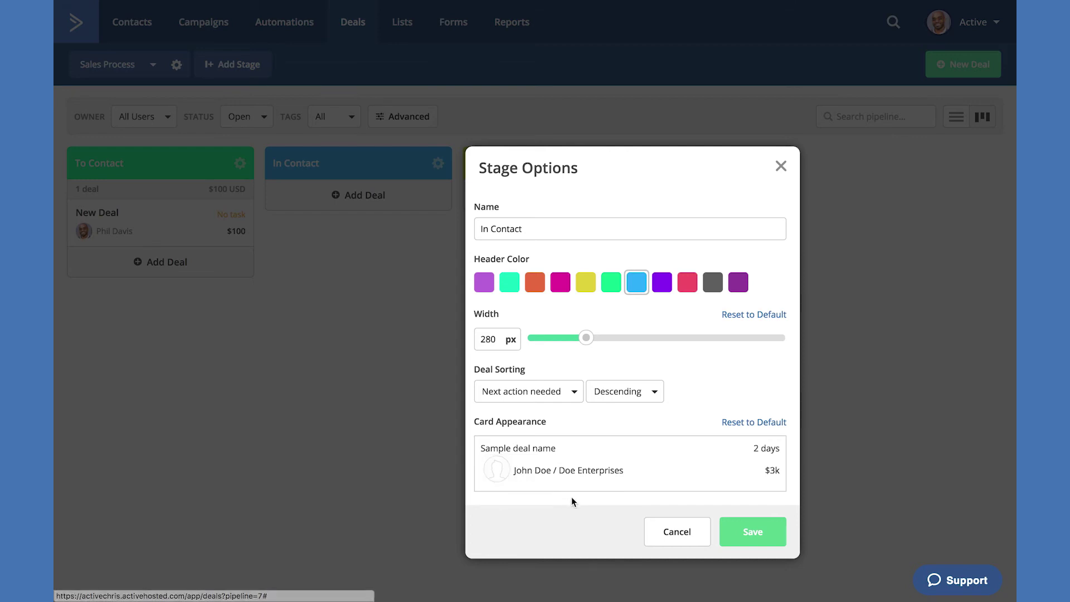
pyautogui.click(751, 533)
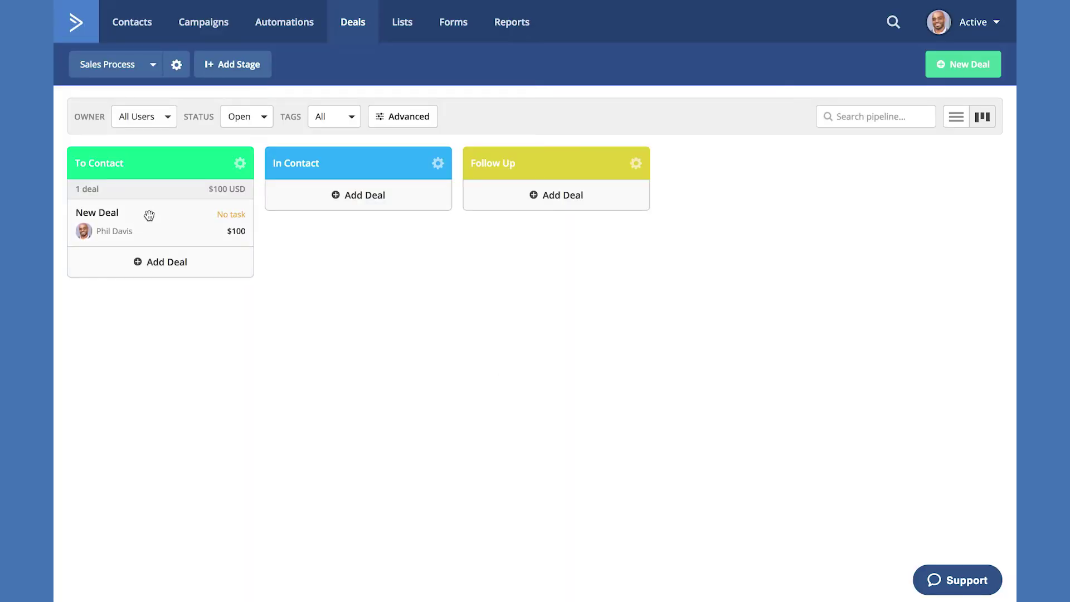
pyautogui.moveTo(160, 212); pyautogui.dragTo(304, 207)
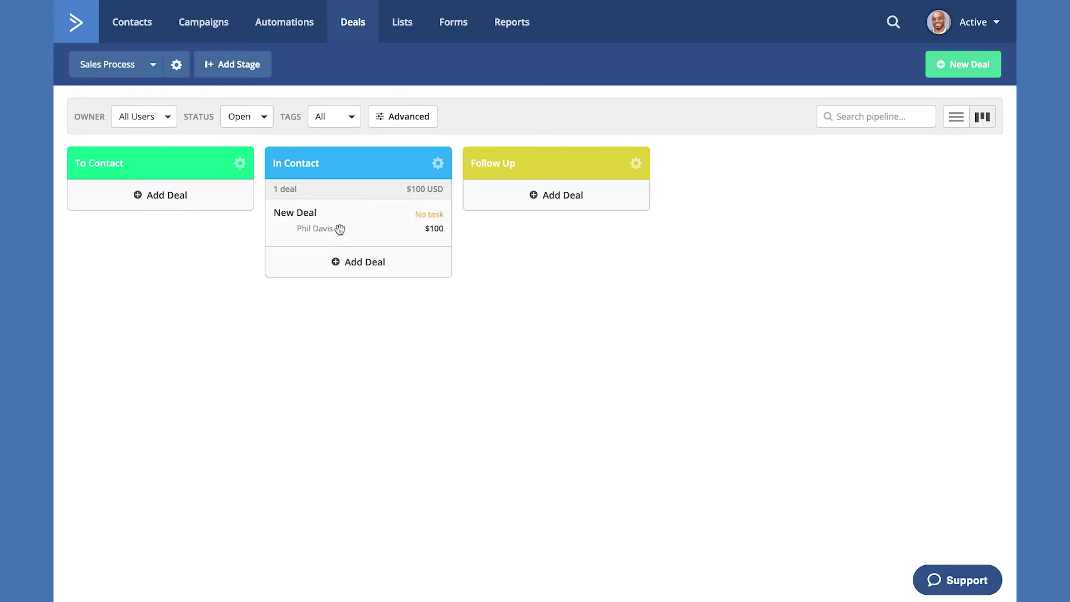
pyautogui.moveTo(340, 229); pyautogui.dragTo(186, 207)
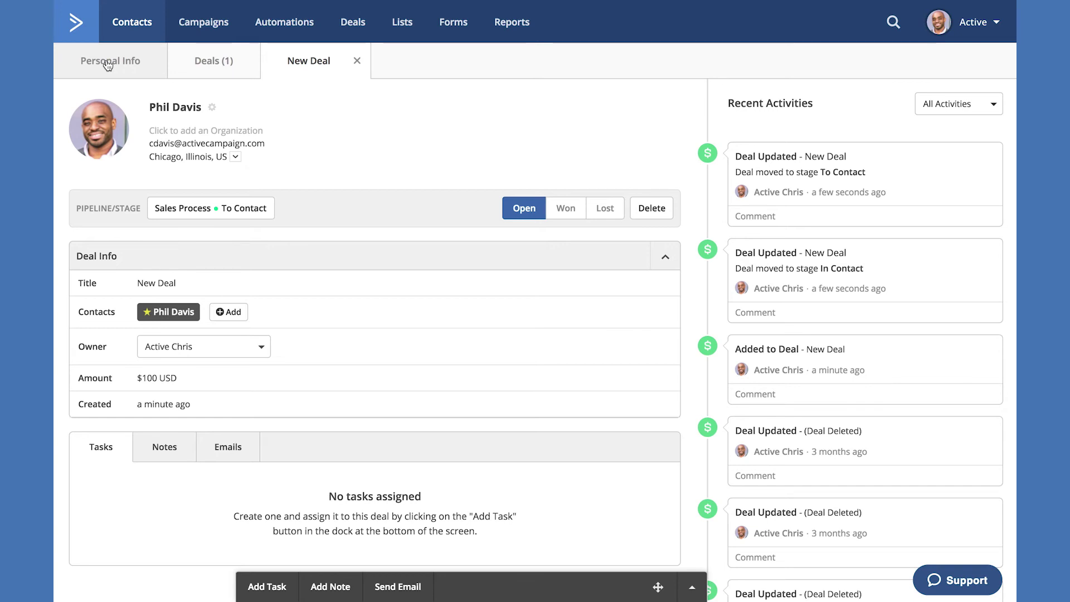
# - Open the Add Task form on the New Deal record
pyautogui.click(689, 590)
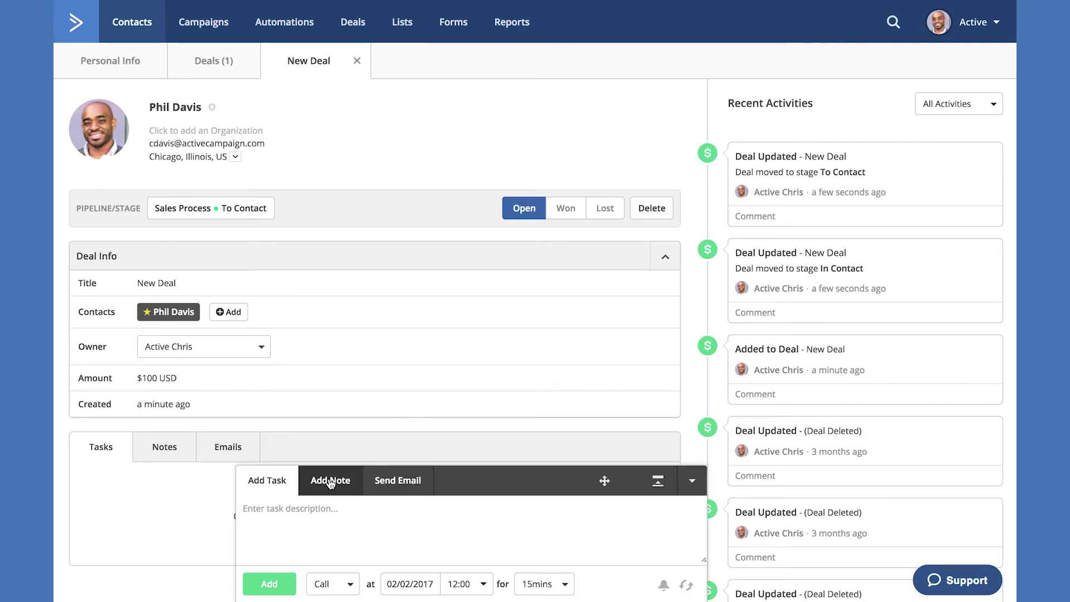
# - Add a Call task 'Call back' to New Deal, due February 3, 2017
pyautogui.click(290, 508)
pyautogui.write('New')
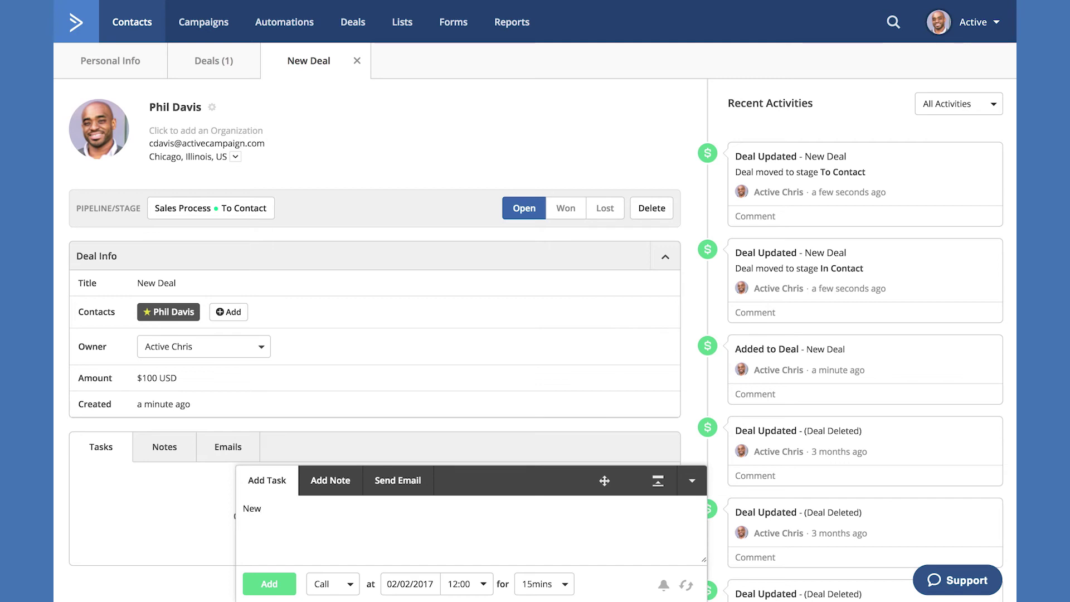
pyautogui.press('BackSpace')
pyautogui.press('BackSpace')
pyautogui.press('BackSpace')
pyautogui.write('Call back')
pyautogui.click(343, 584)
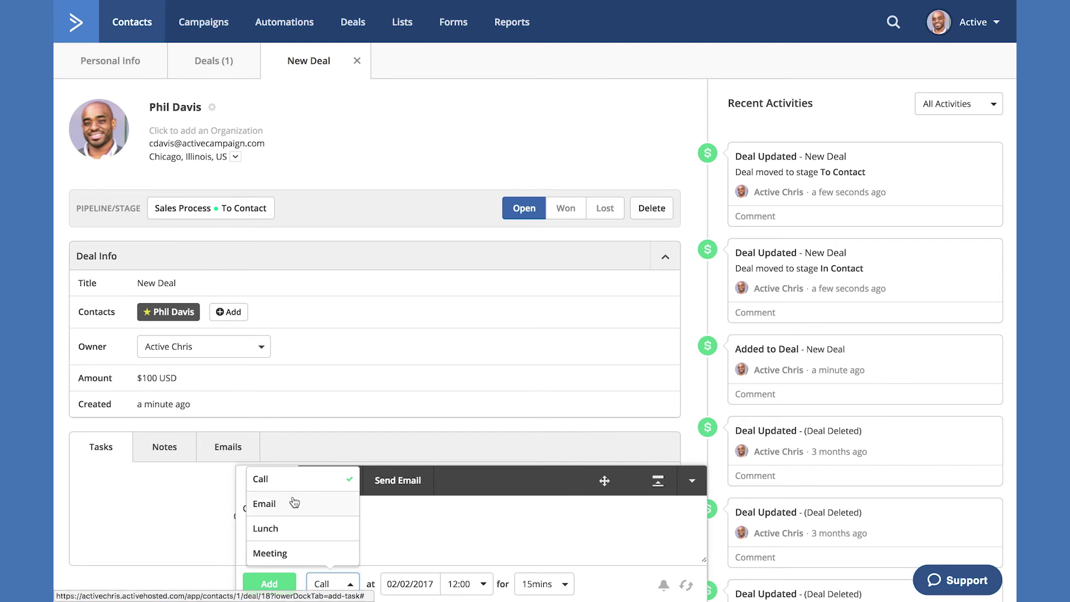
pyautogui.click(283, 480)
pyautogui.click(406, 584)
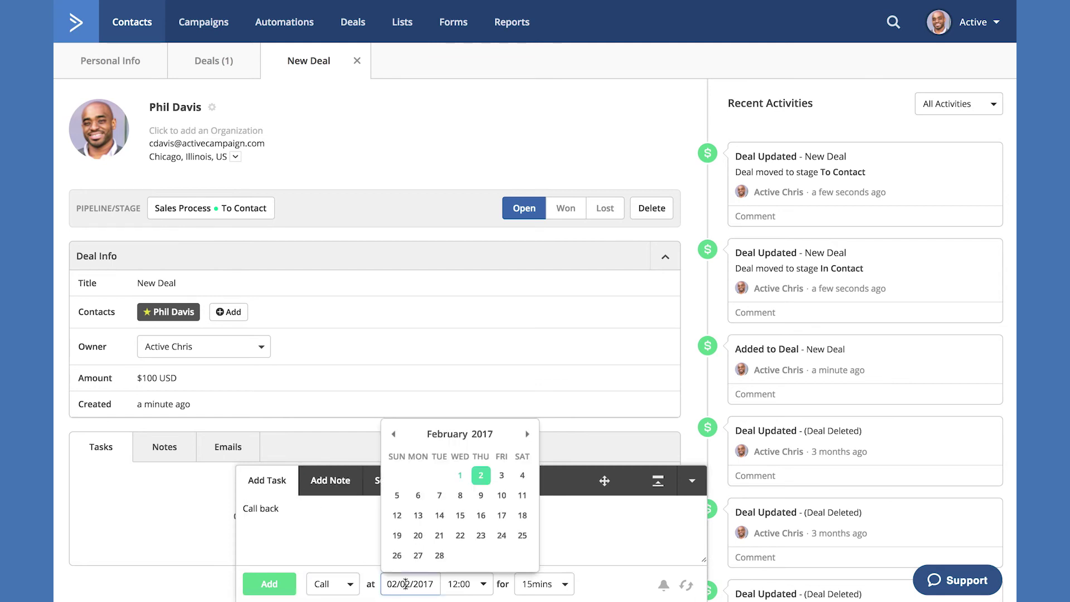
pyautogui.click(502, 475)
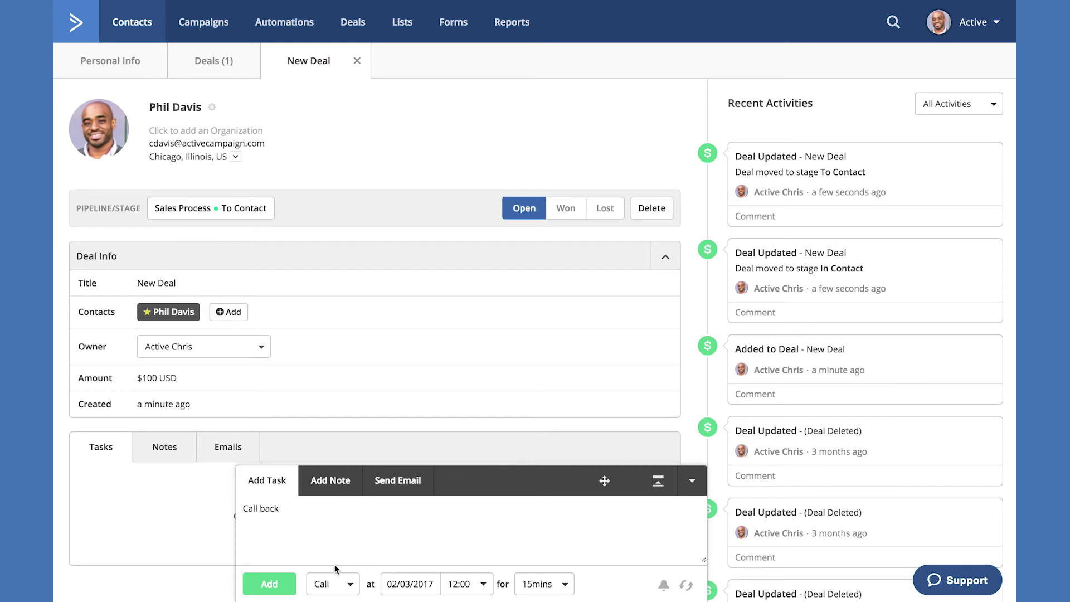
pyautogui.click(262, 584)
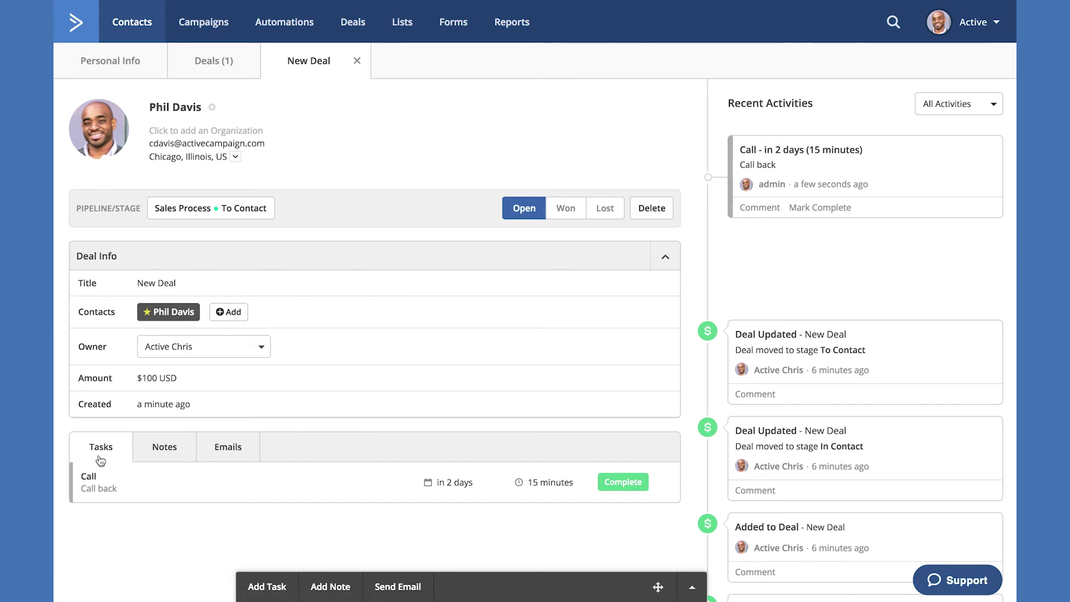
# - Add the note 'This is a note' related to New Deal and view it under Notes
pyautogui.click(166, 453)
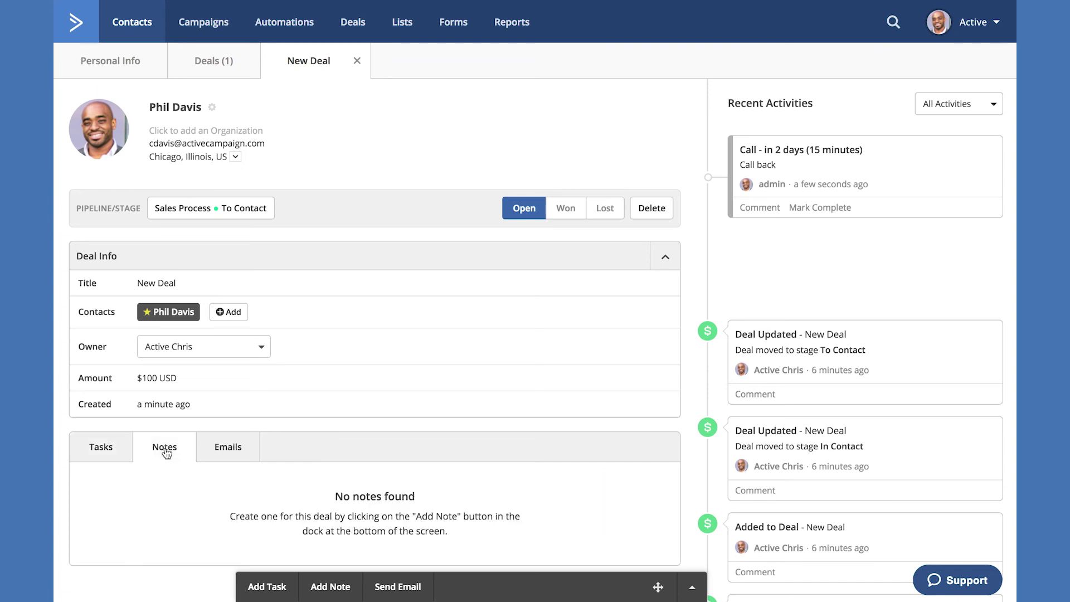
pyautogui.click(234, 453)
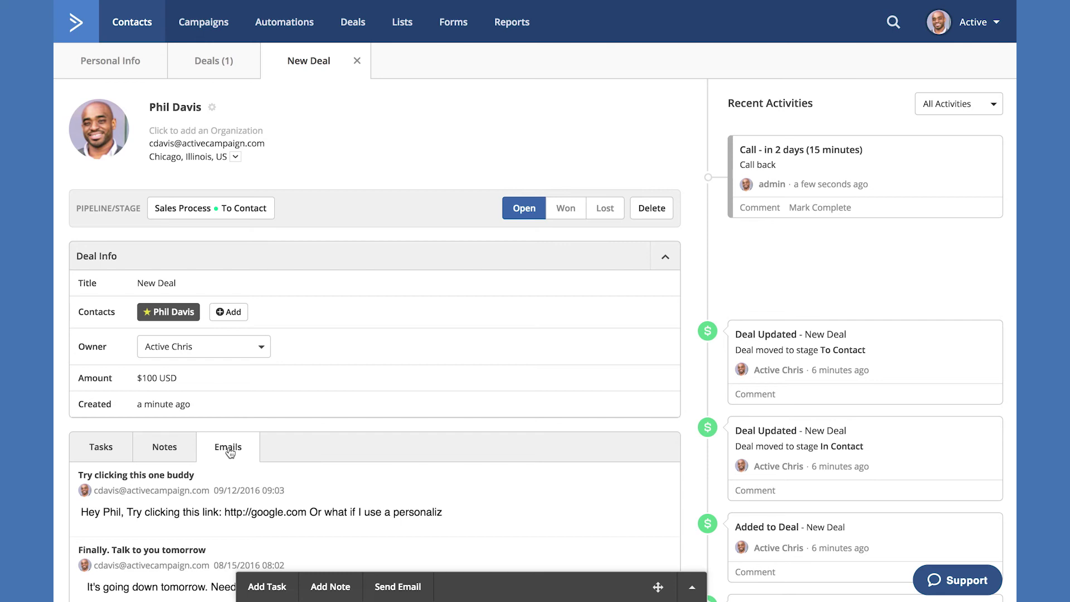
pyautogui.click(324, 585)
pyautogui.write('Th')
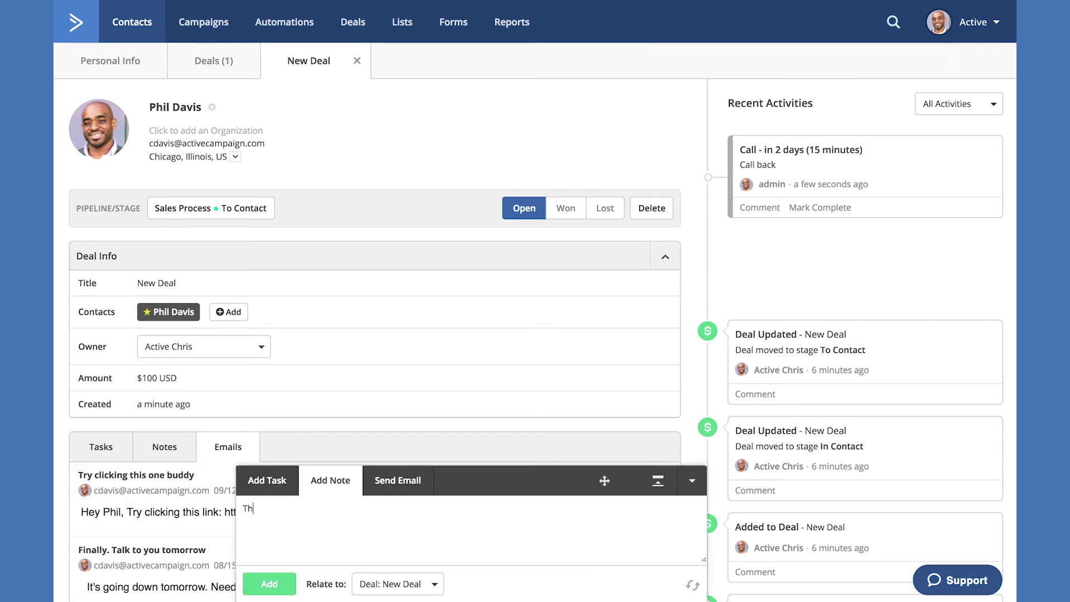
pyautogui.write('is is')
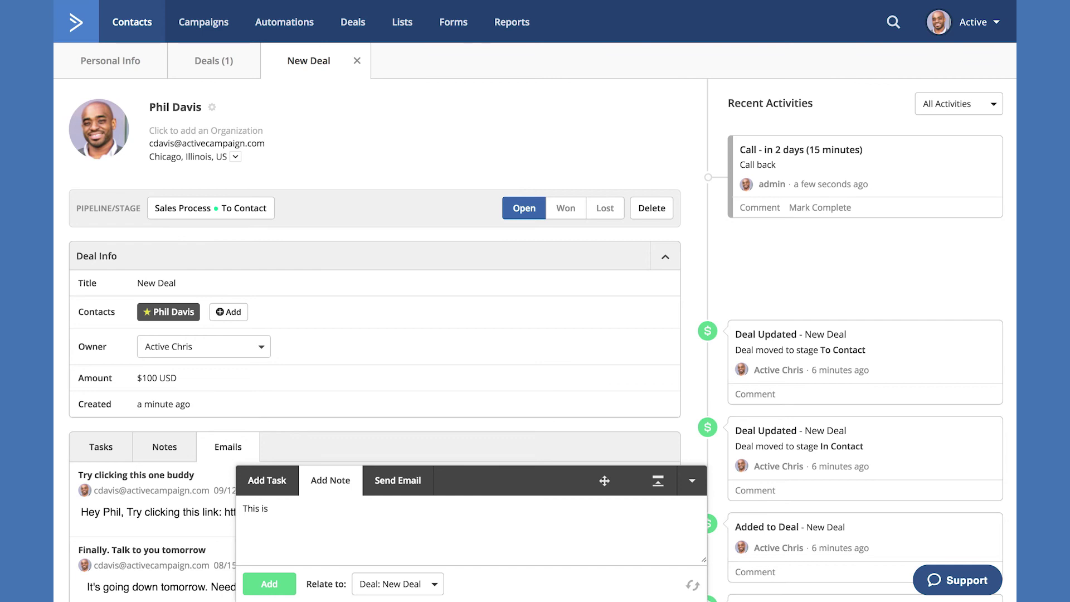
pyautogui.write(' a note')
pyautogui.click(373, 586)
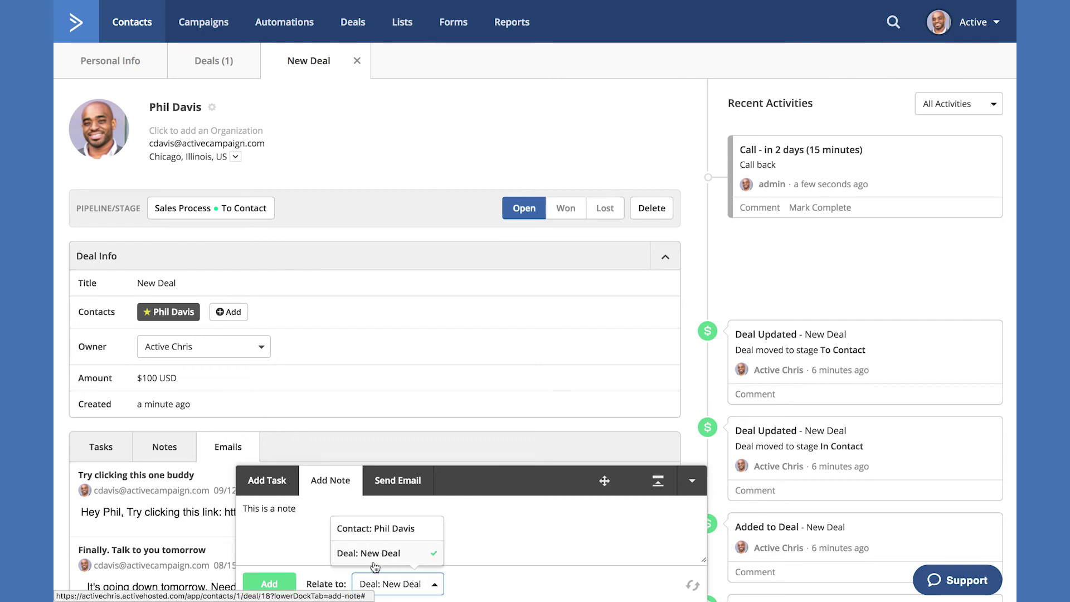
pyautogui.click(389, 583)
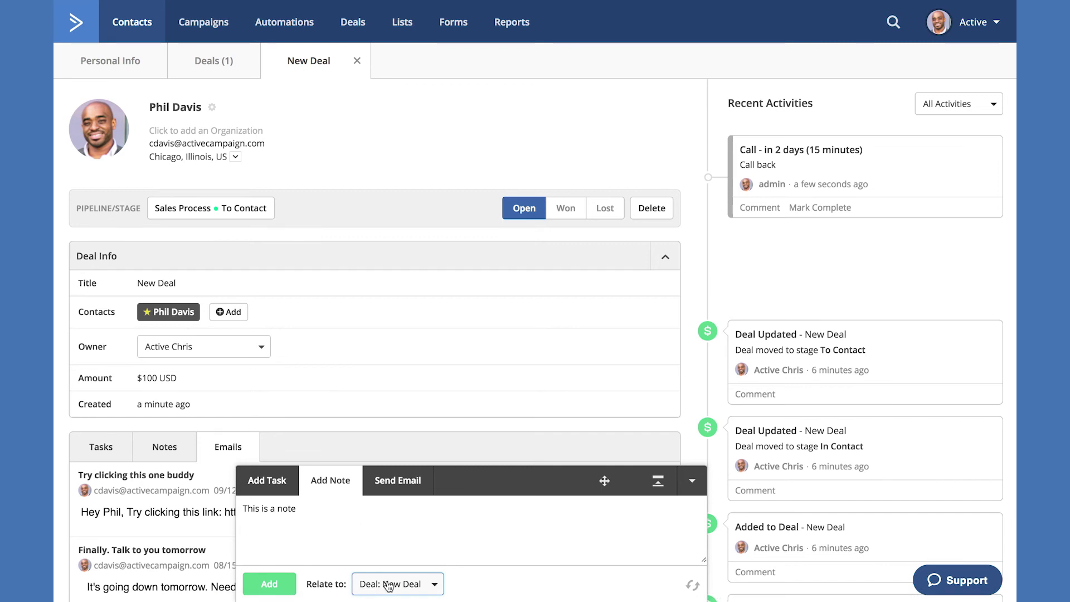
pyautogui.click(389, 585)
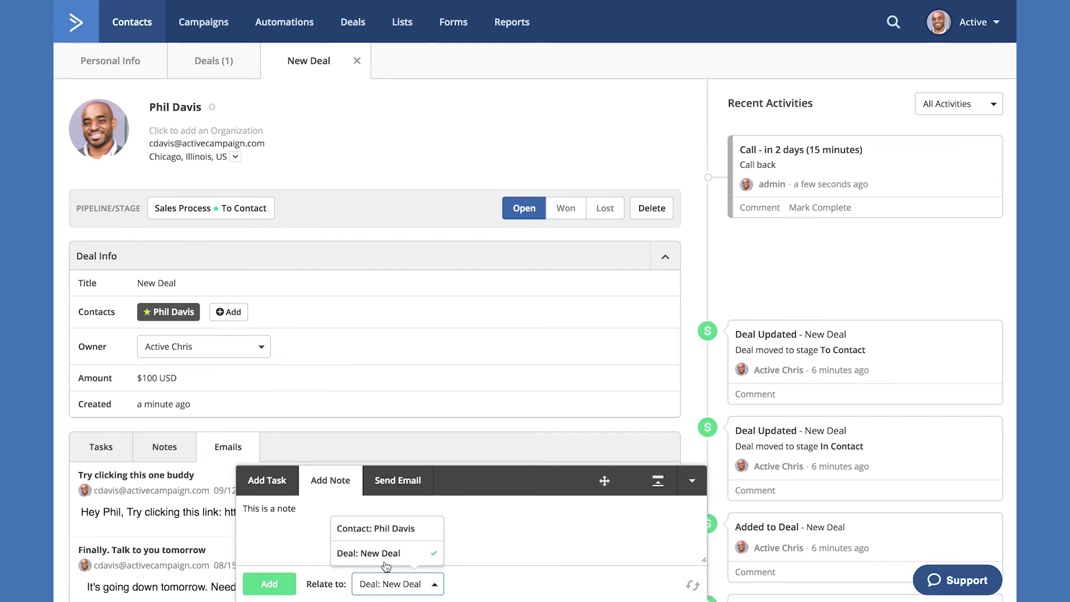
pyautogui.click(389, 582)
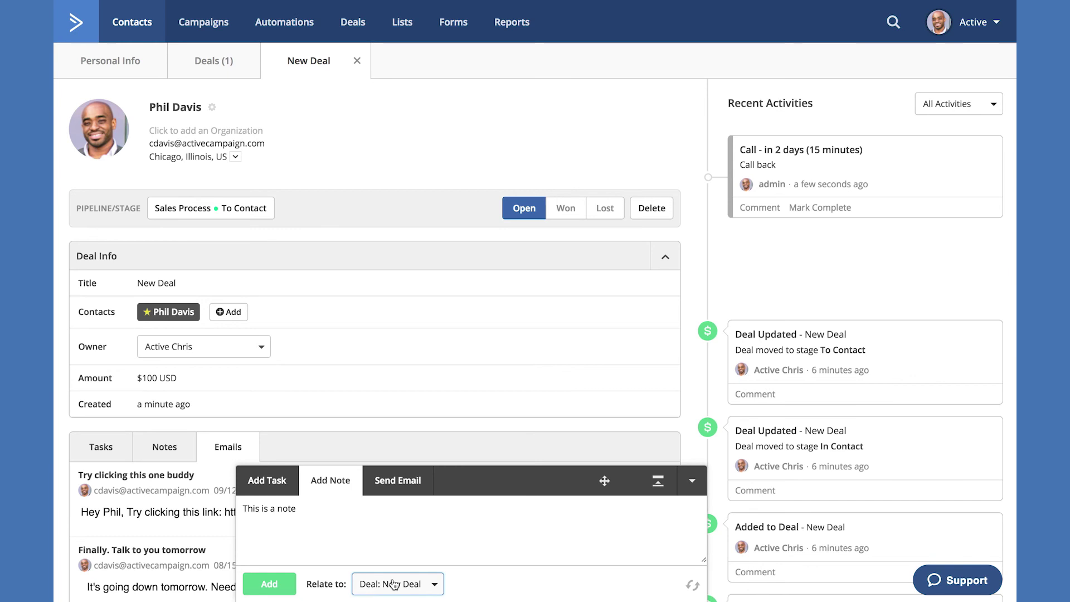
pyautogui.click(259, 584)
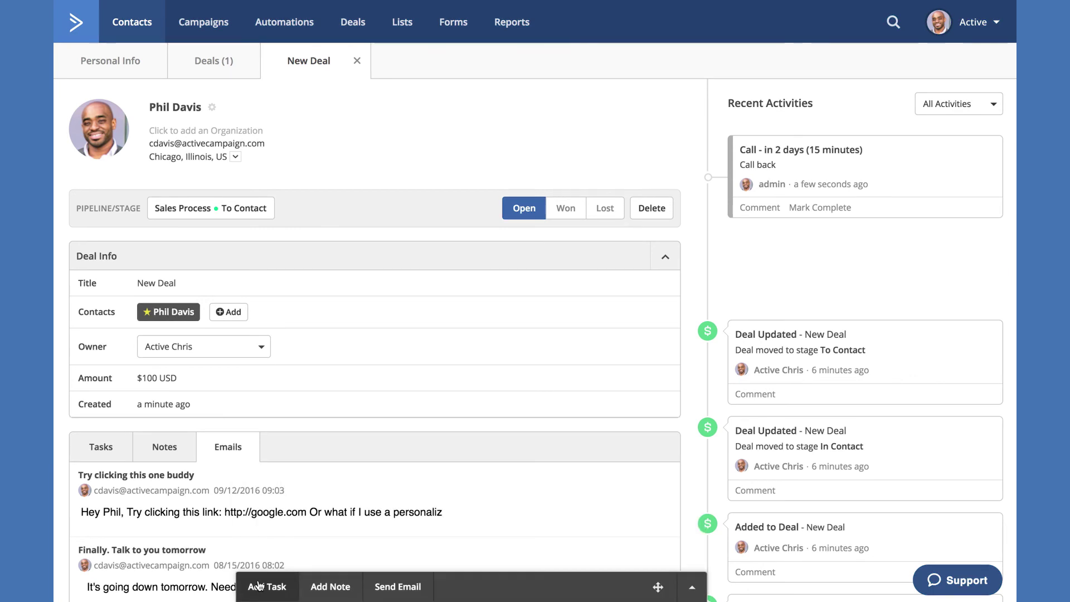
pyautogui.click(164, 449)
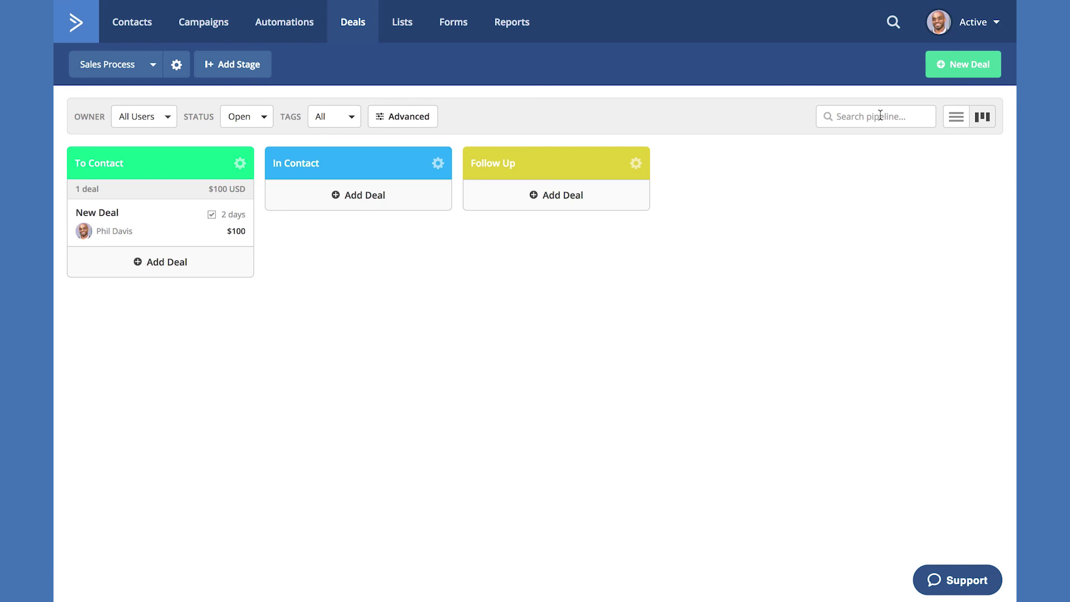
# - Switch the Sales Process pipeline to list view grouped by Next Action
pyautogui.click(954, 124)
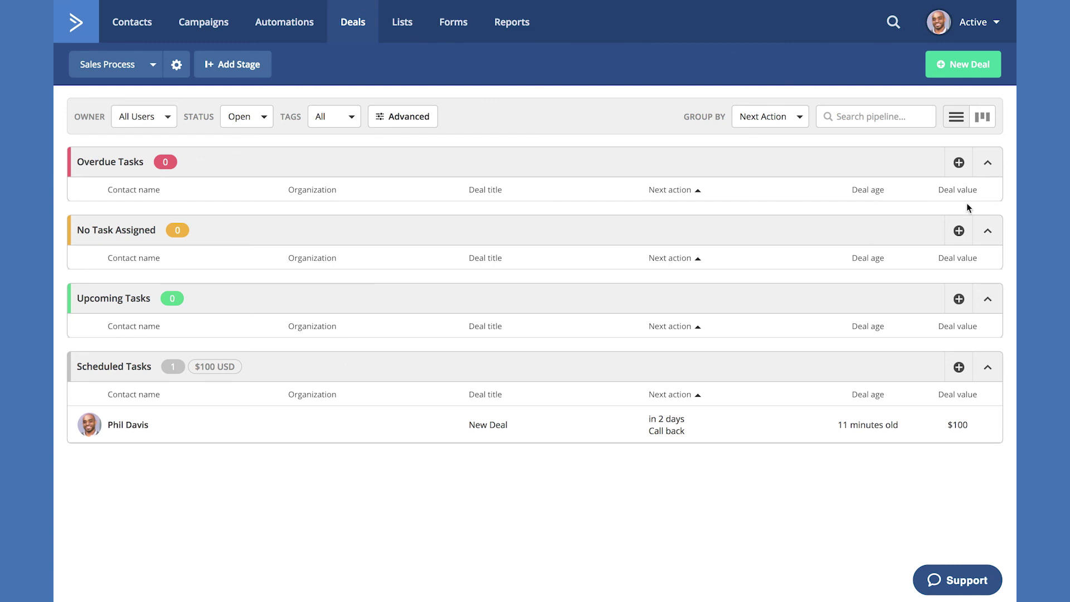
pyautogui.click(989, 169)
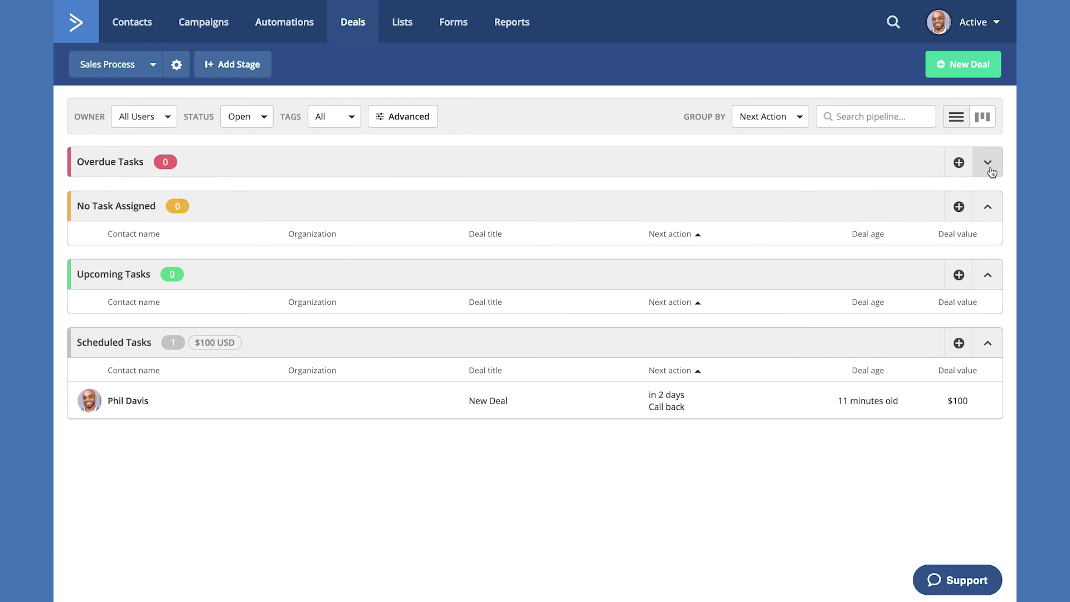
pyautogui.click(989, 208)
pyautogui.click(990, 251)
pyautogui.click(990, 252)
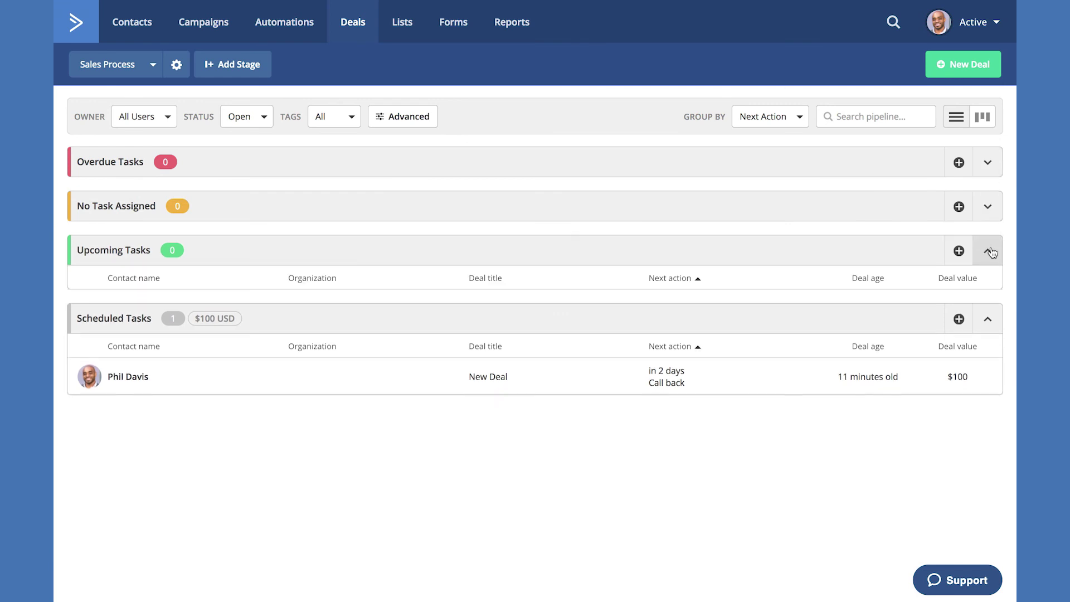
pyautogui.click(988, 209)
pyautogui.click(988, 166)
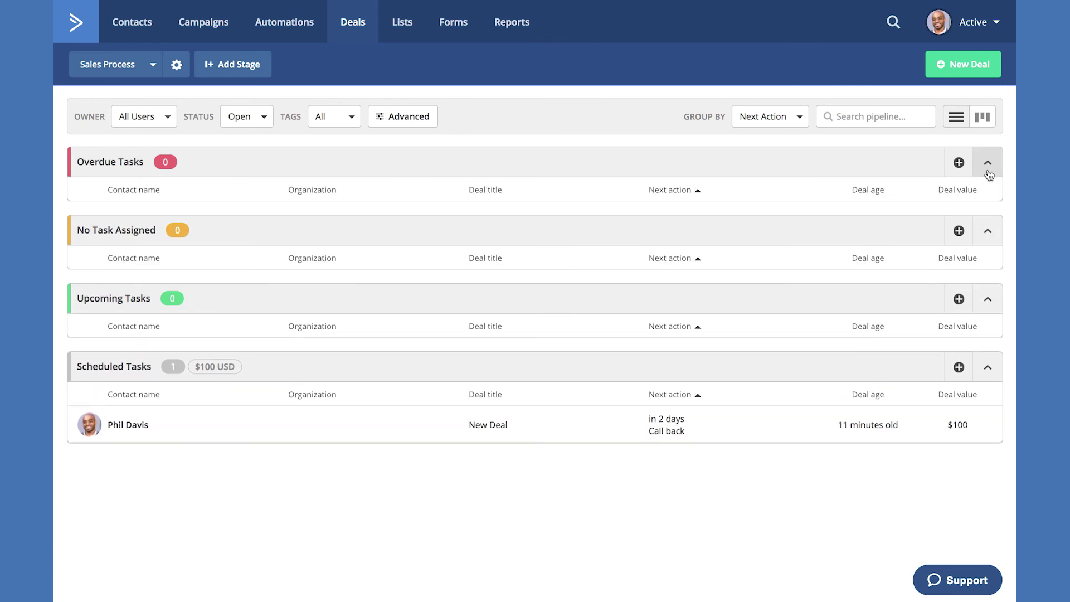
pyautogui.click(959, 163)
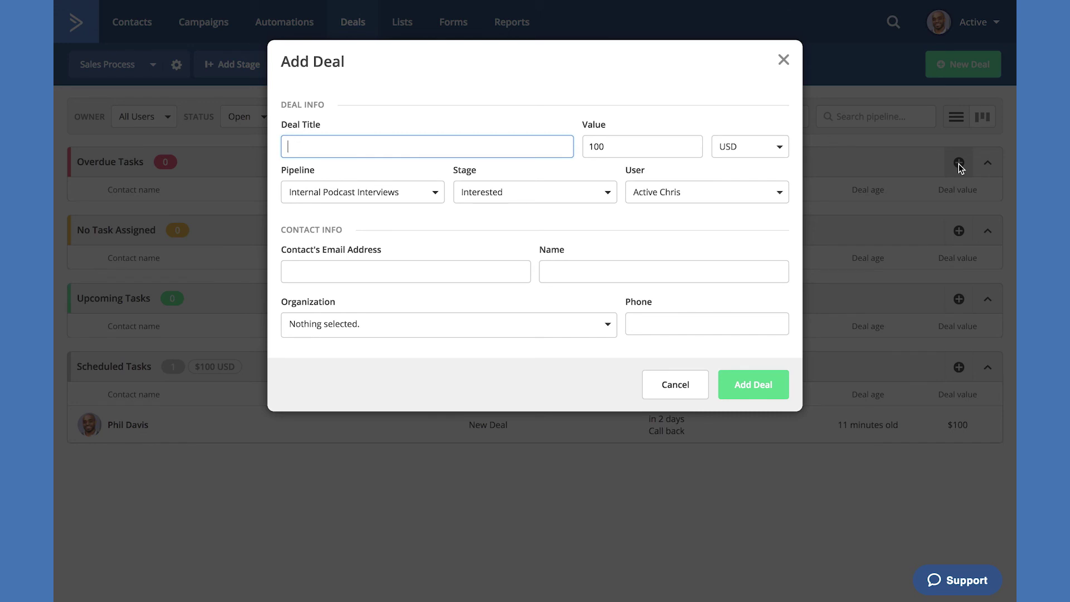
pyautogui.click(661, 381)
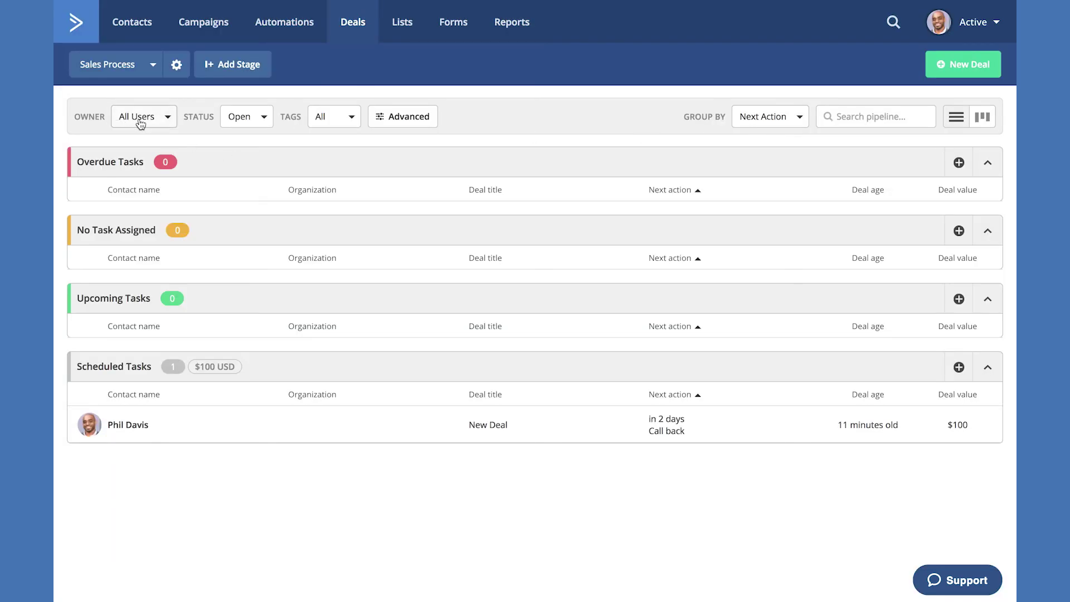
pyautogui.click(140, 121)
pyautogui.click(142, 121)
pyautogui.click(244, 119)
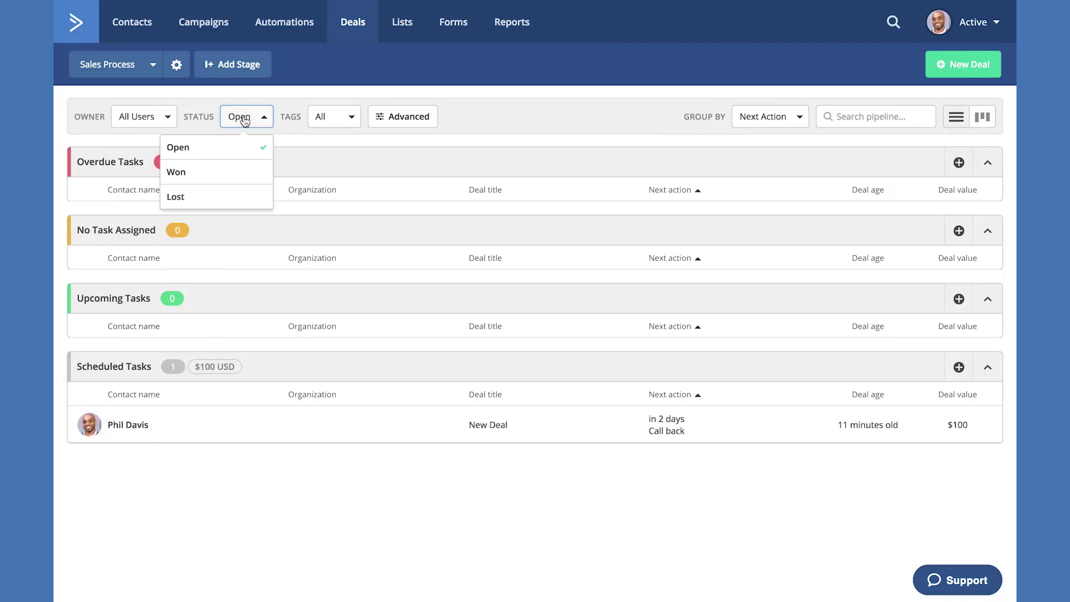
pyautogui.click(244, 120)
pyautogui.click(338, 119)
pyautogui.click(337, 118)
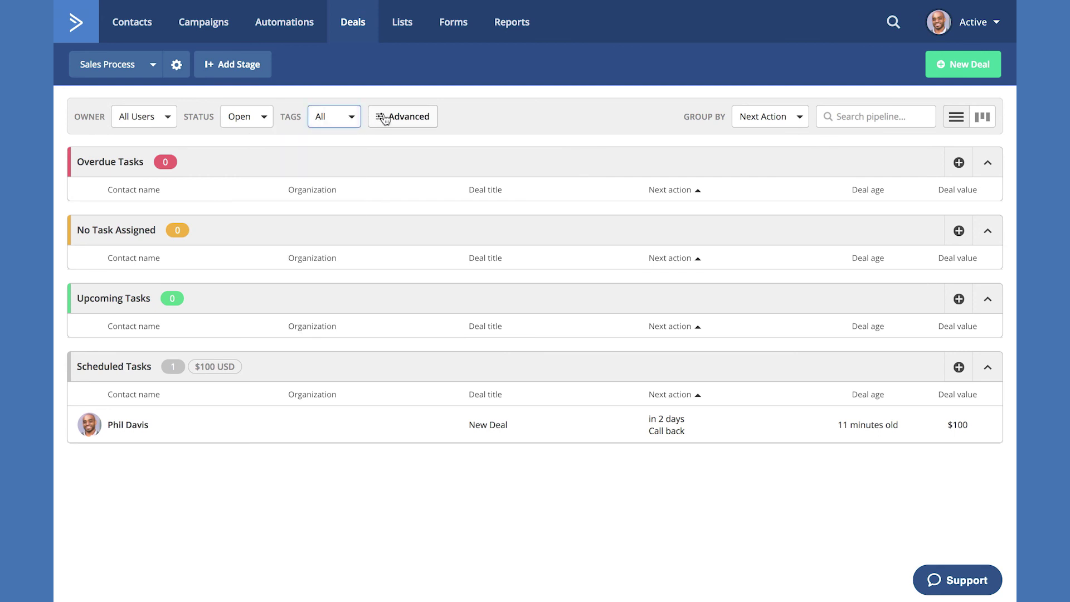
pyautogui.click(384, 119)
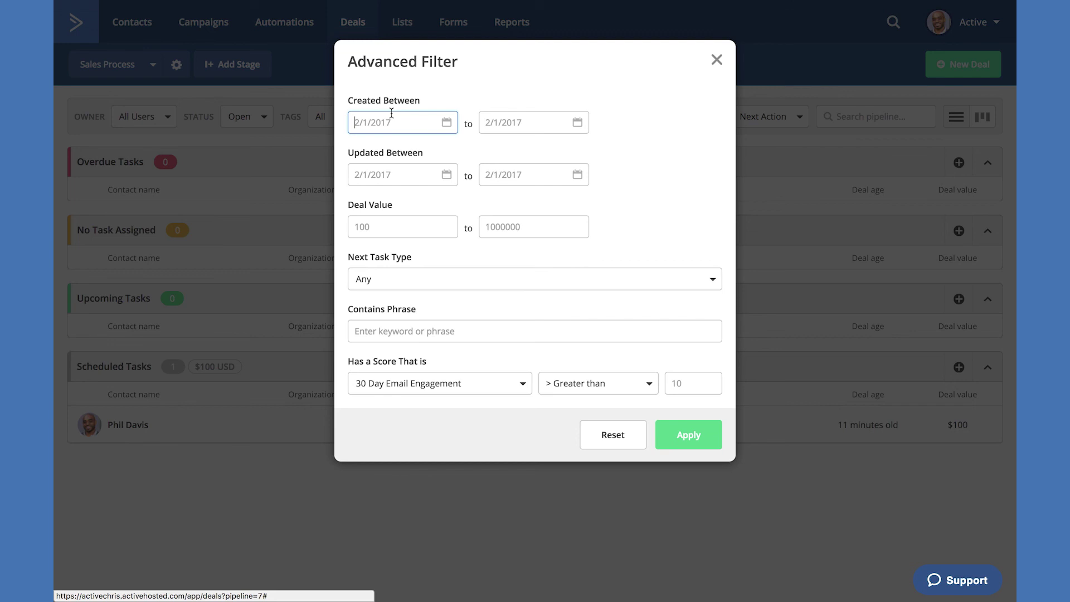
pyautogui.click(714, 59)
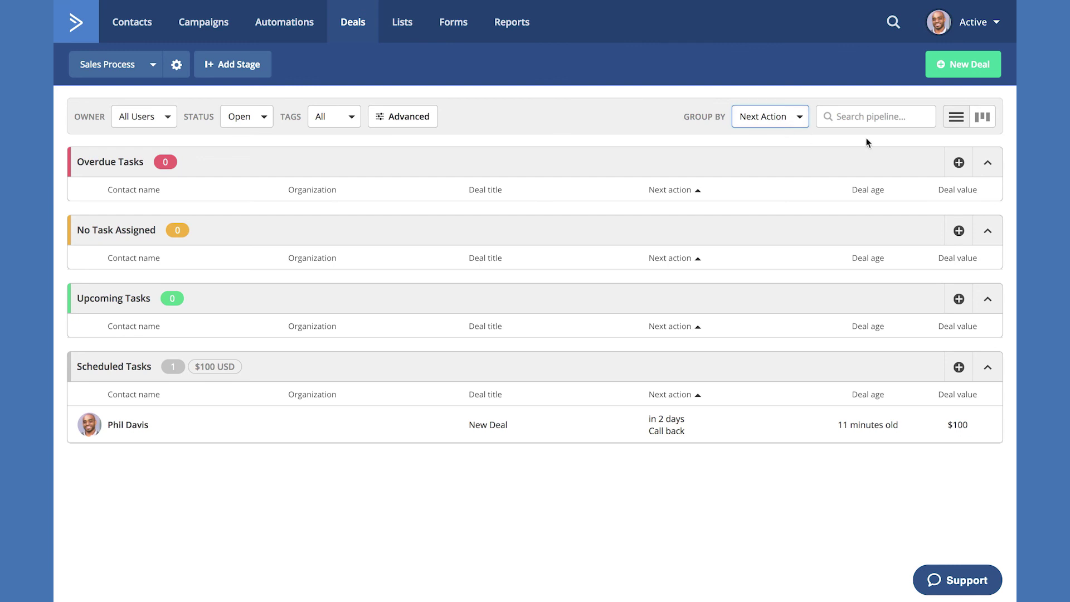
# - Switch the Sales Process pipeline back to board view, with New Deal in the To Contact column
pyautogui.click(981, 120)
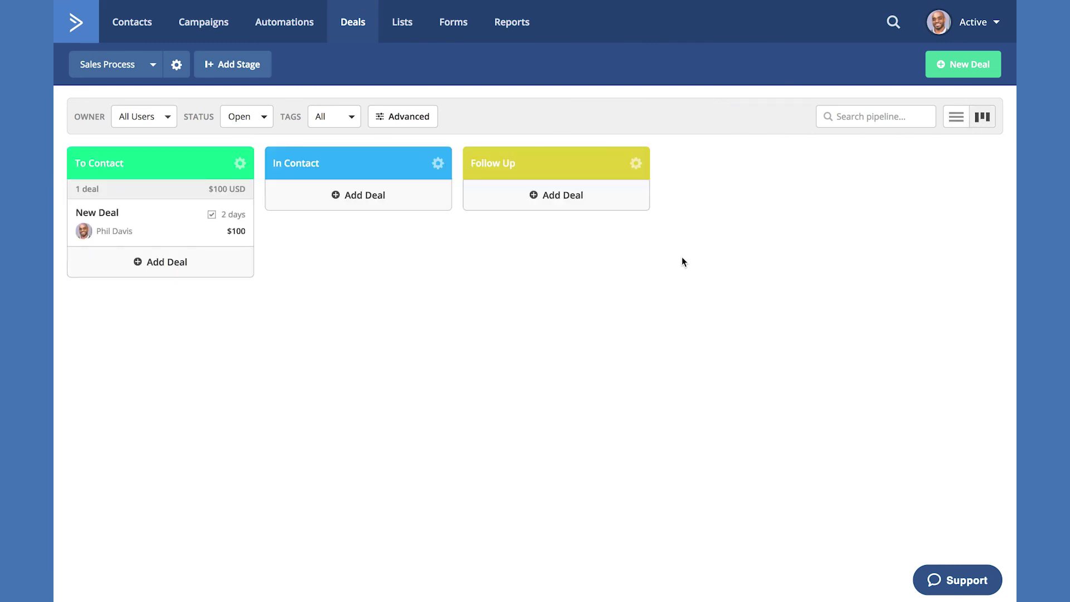